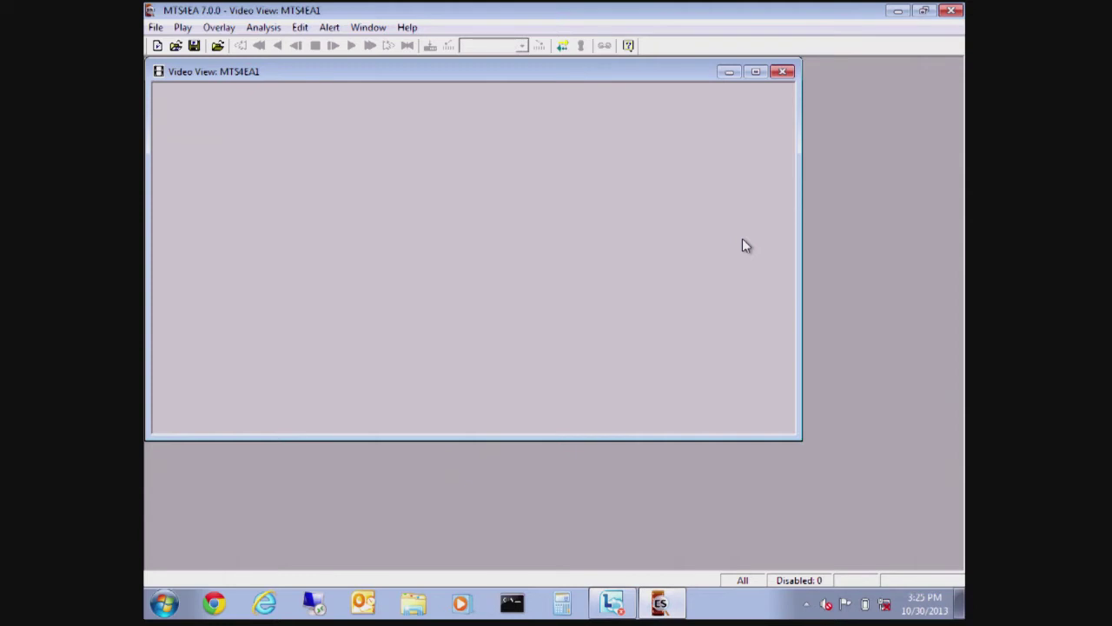
Load the Beijing Weather Girl example MP4 as mp4fil_3, decoding both video and audio streams
left_click(155, 28)
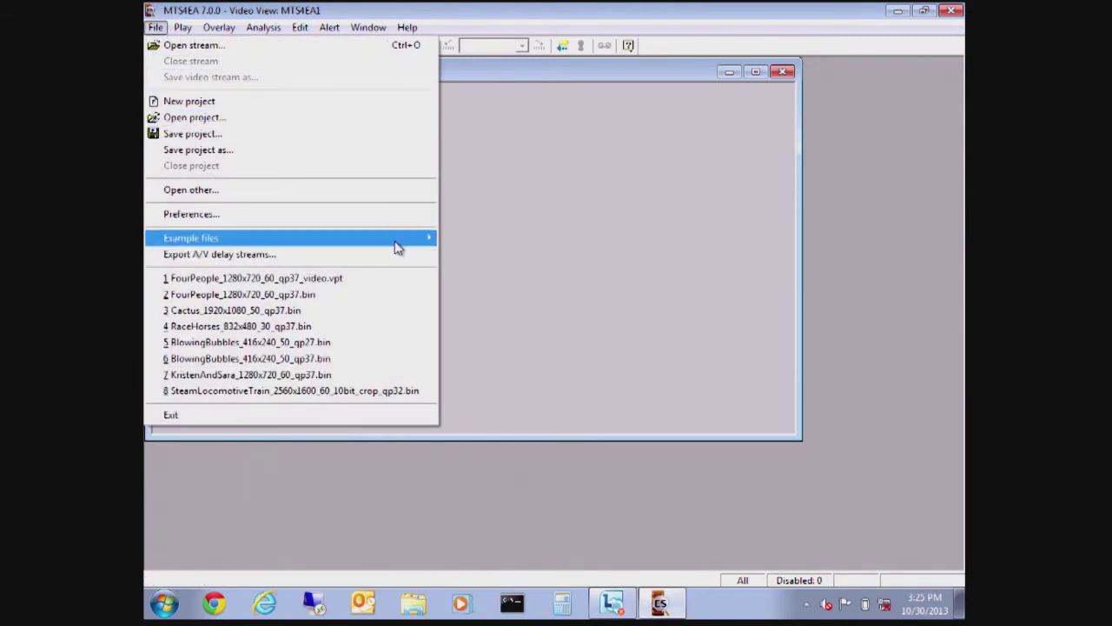
mouse_move(395, 246)
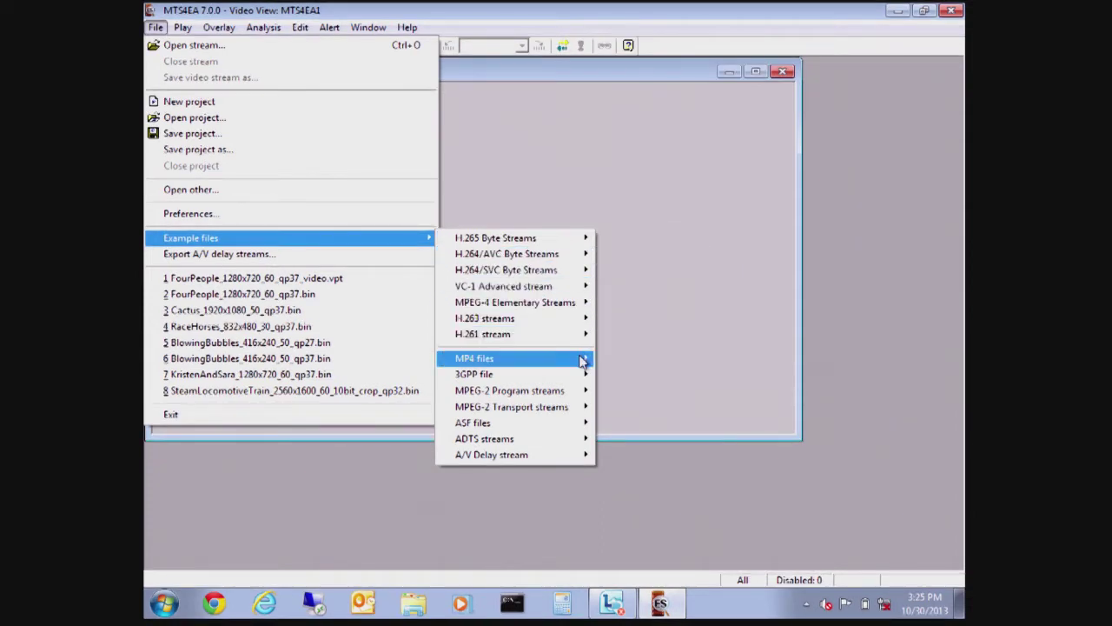
mouse_move(582, 361)
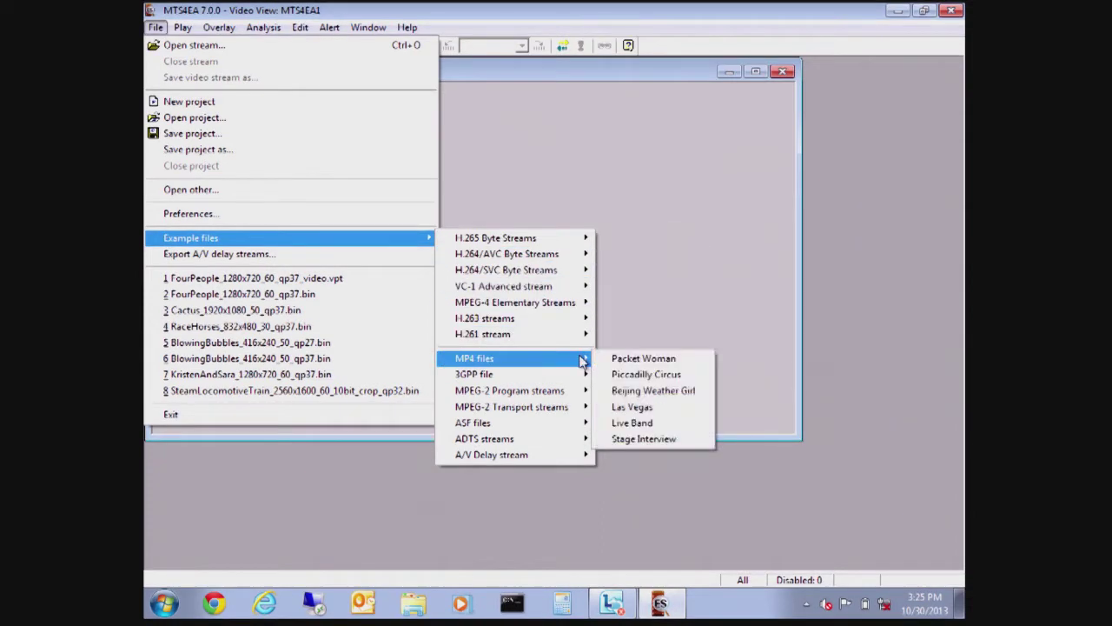
left_click(667, 392)
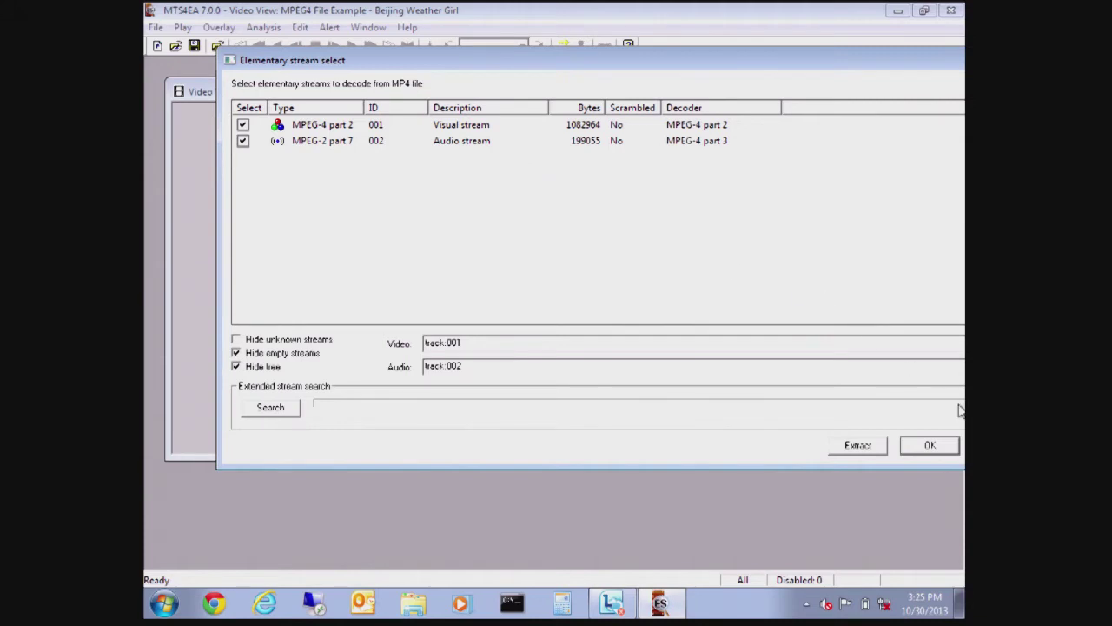
left_click(936, 447)
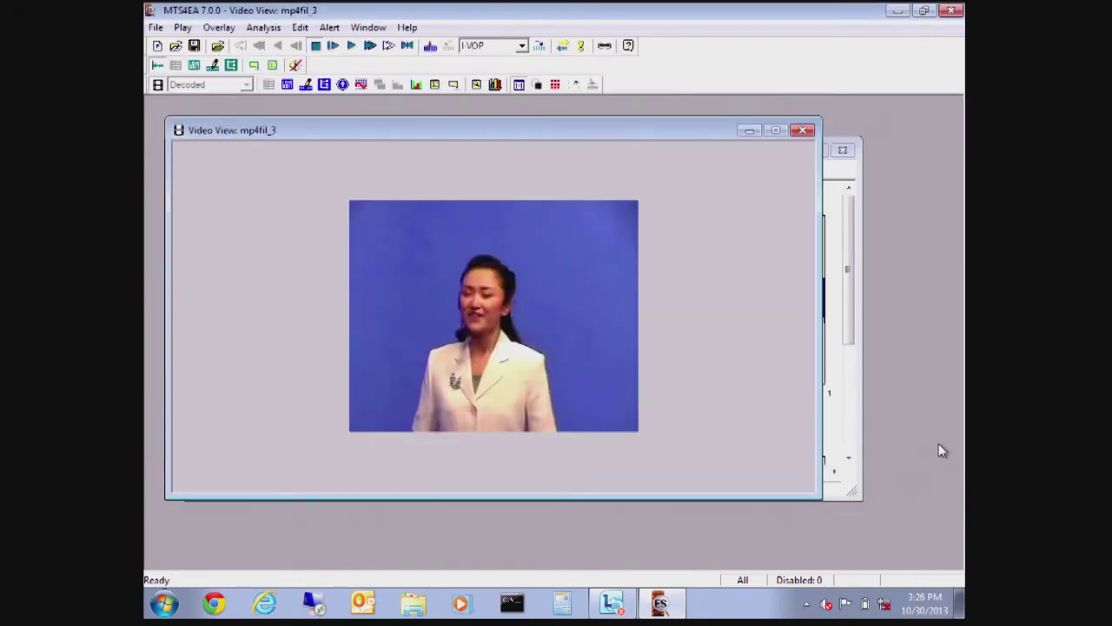
left_click(850, 265)
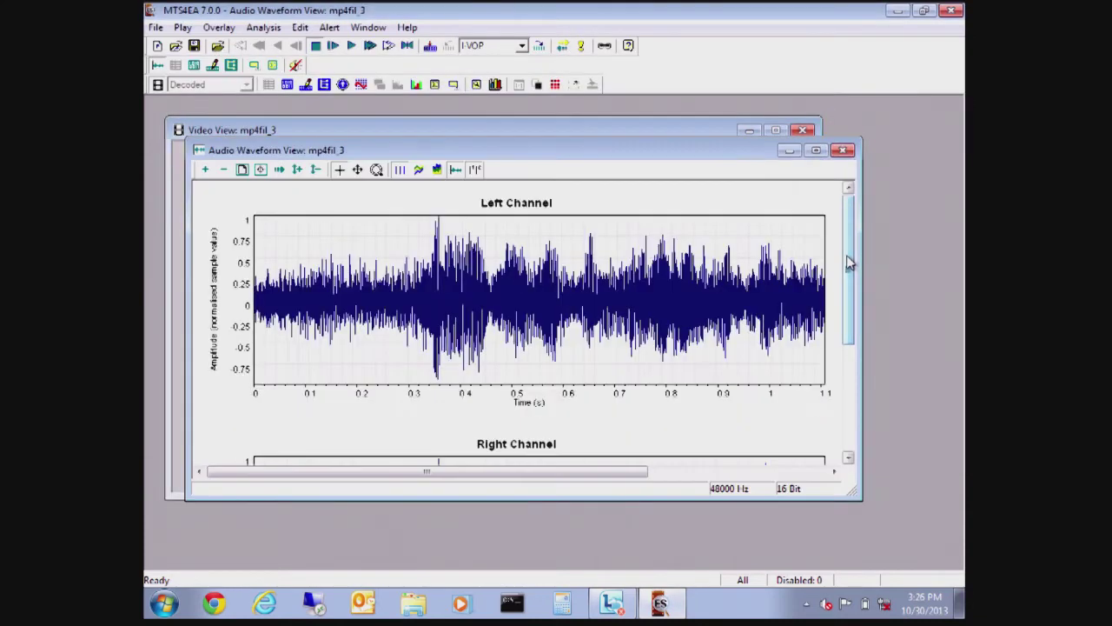
left_click(682, 131)
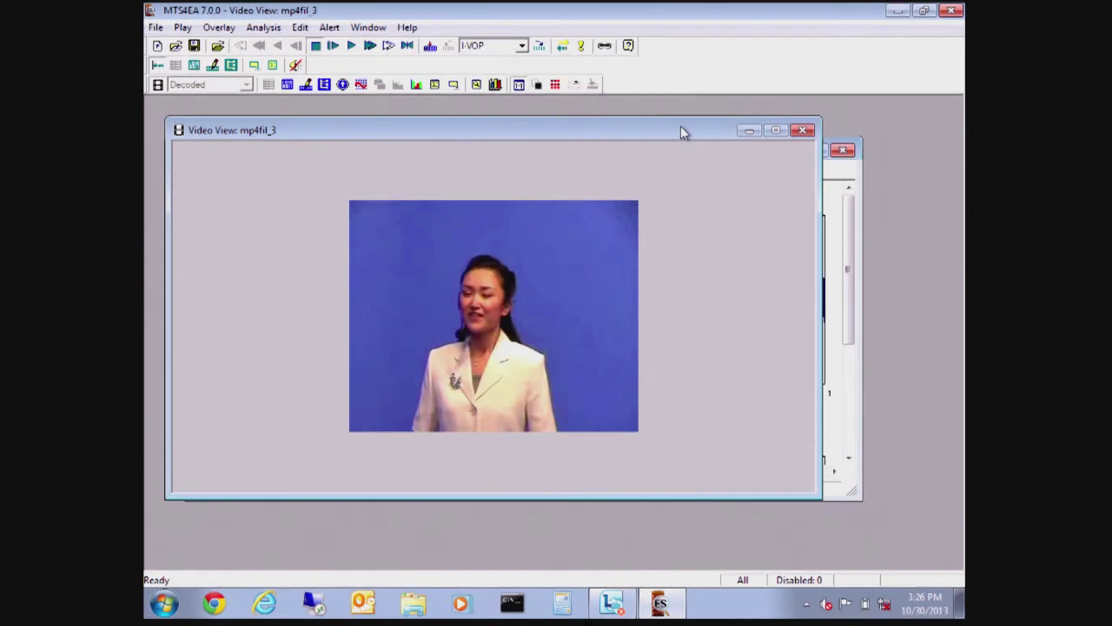
Pause mp4fil_3 and step forward to frame 4, where VBV overflow warning 33013 appears
left_click(334, 47)
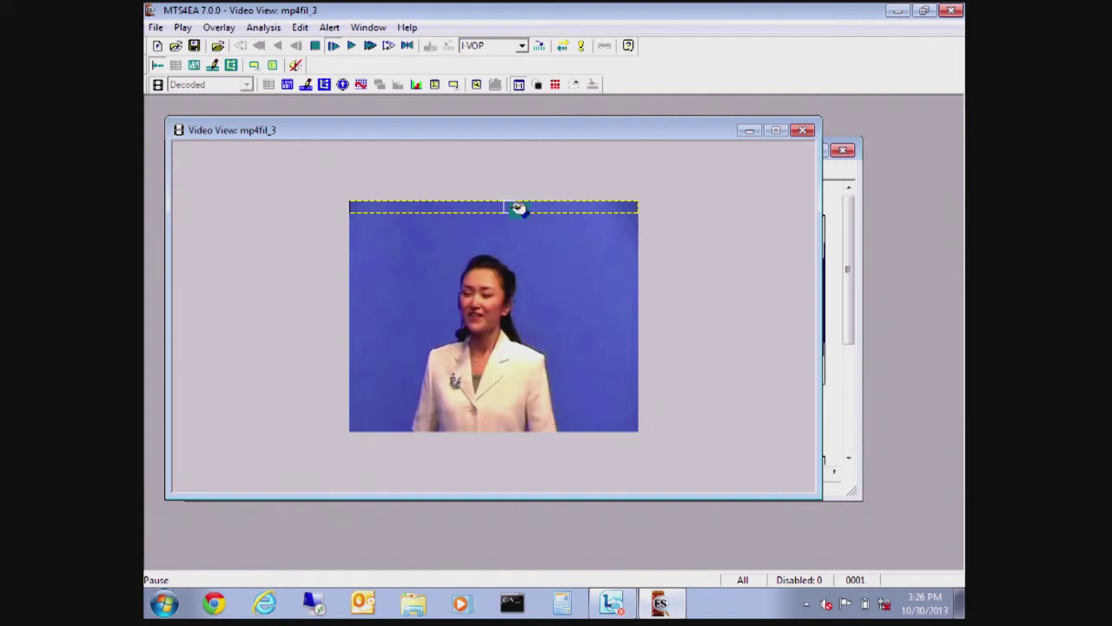
left_click(335, 46)
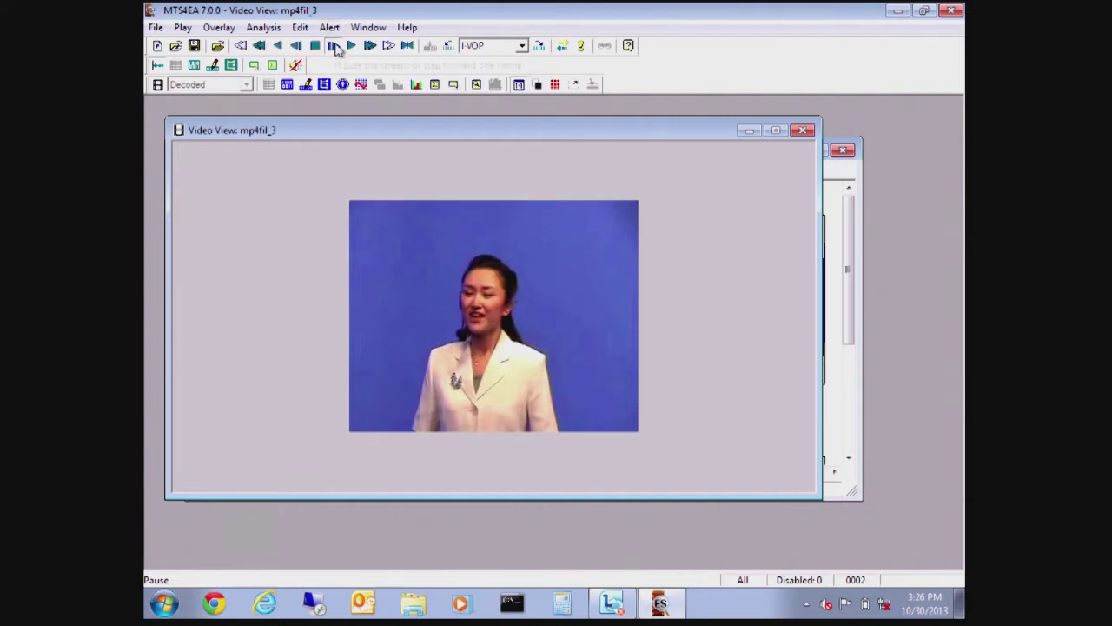
left_click(334, 46)
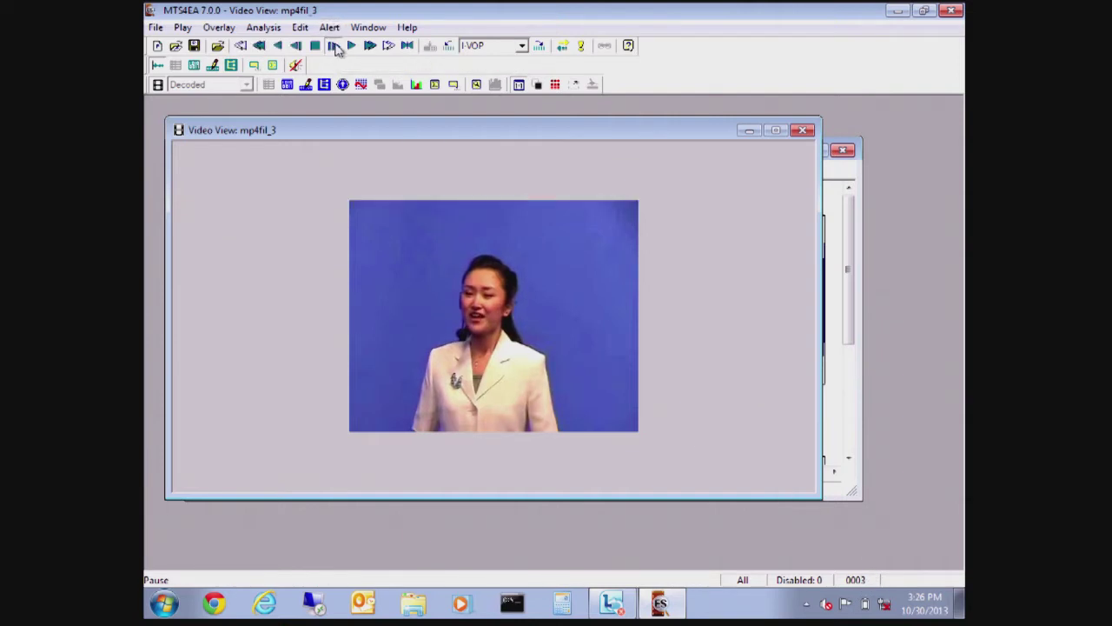
left_click(334, 46)
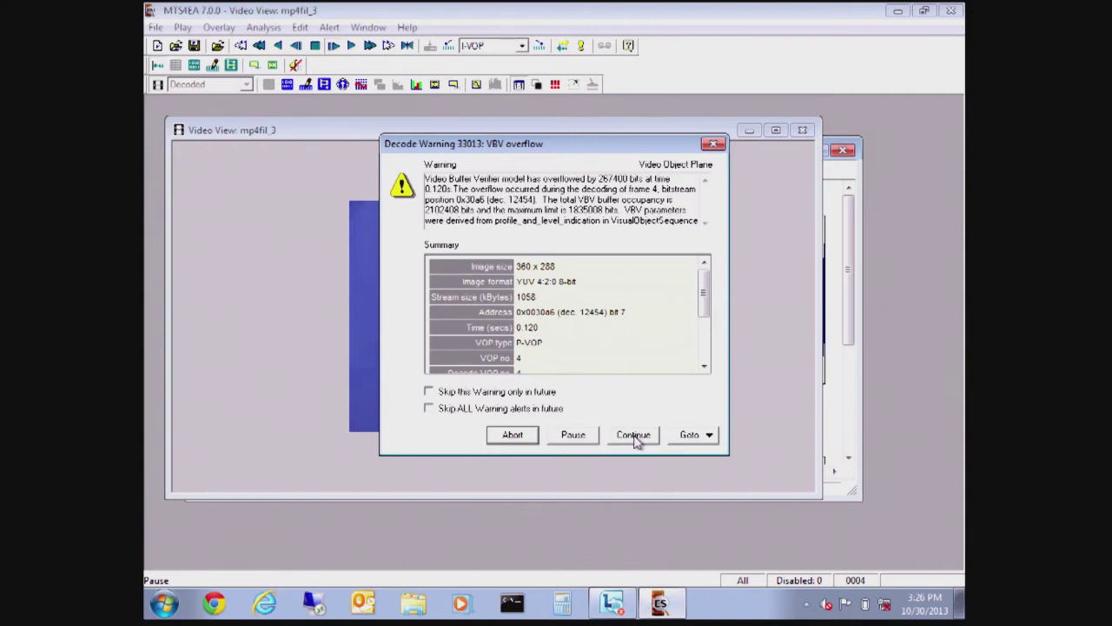
Dismiss the VBV overflow warning, review it in the maximized Alert Log, then return to the video
left_click(579, 439)
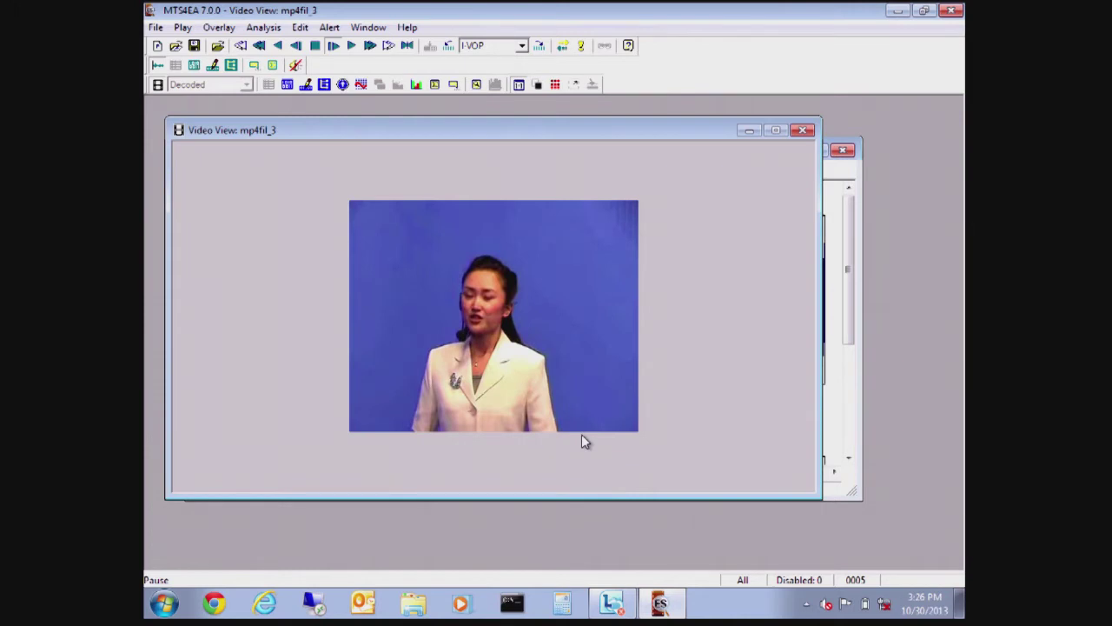
left_click(331, 28)
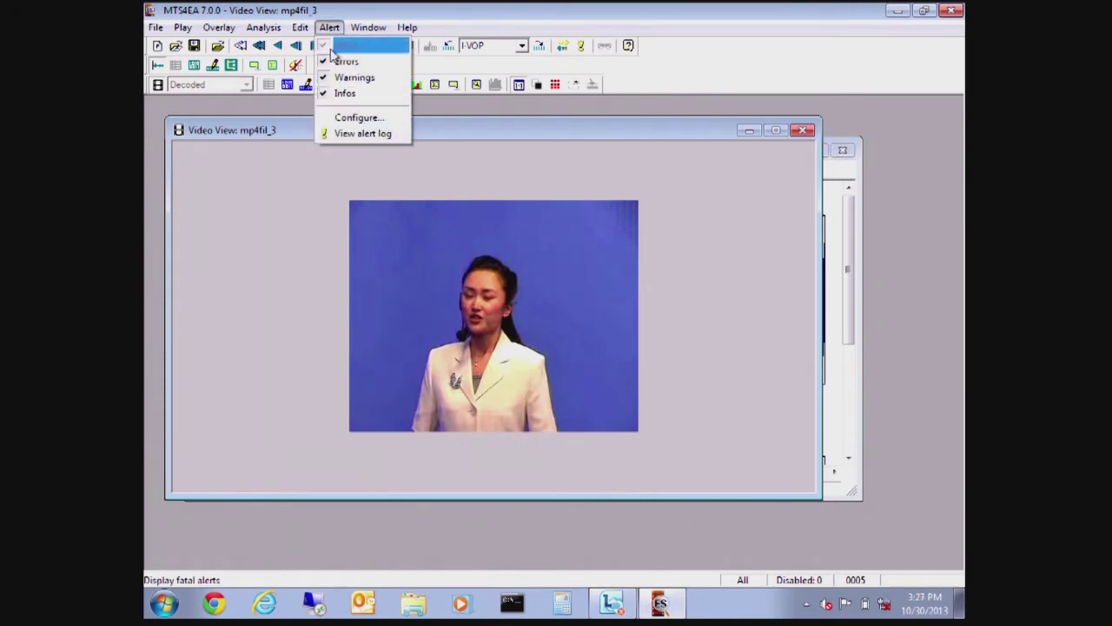
left_click(343, 135)
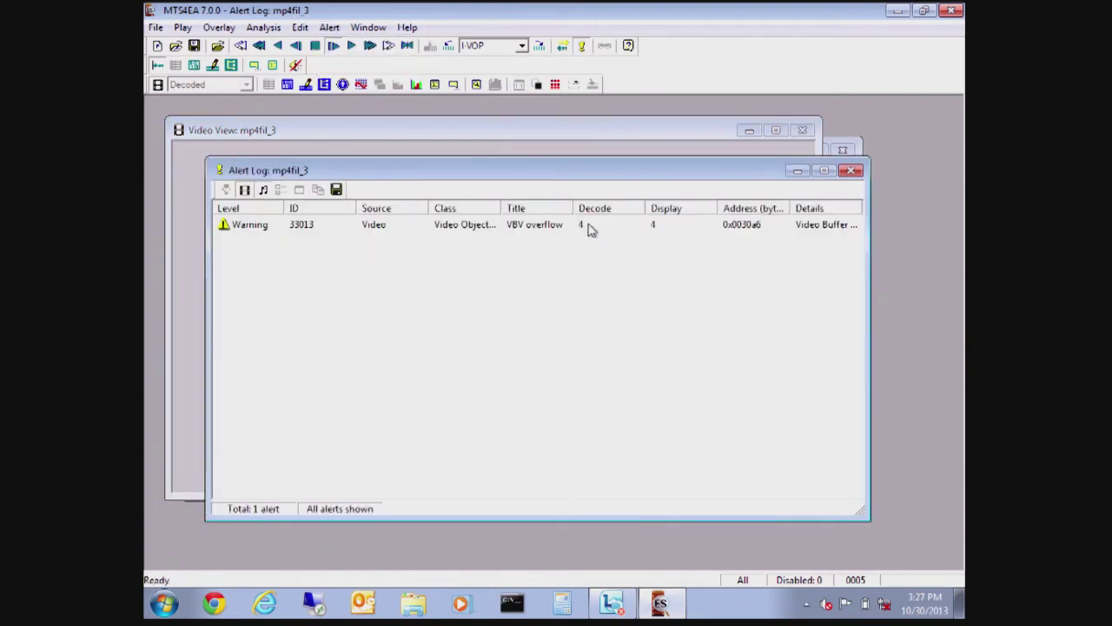
left_click(824, 171)
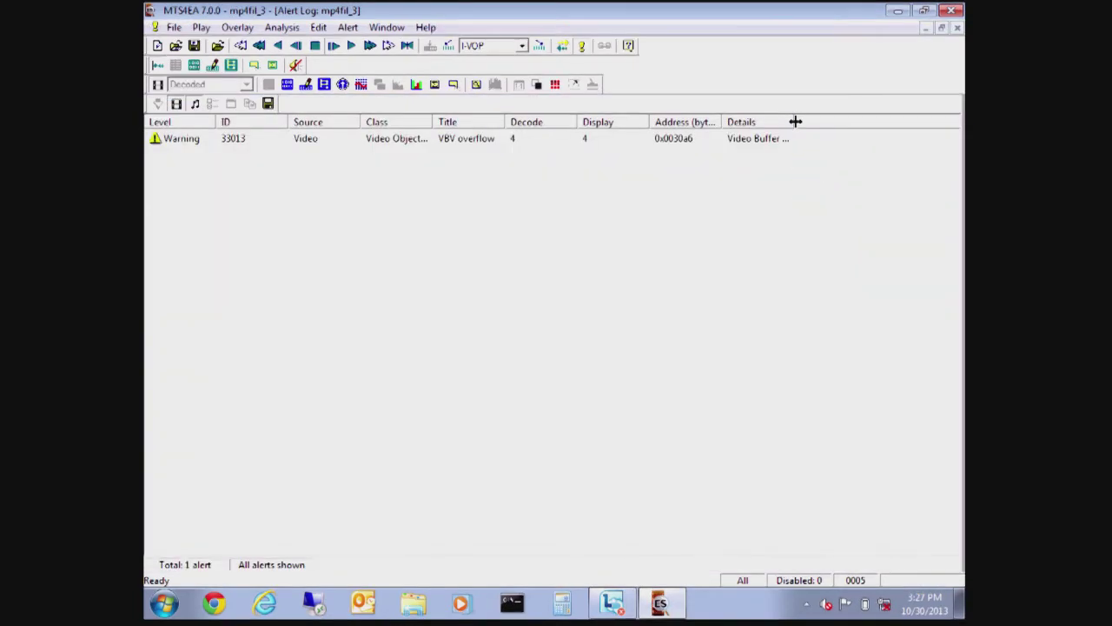
left_click_drag(795, 122, 921, 119)
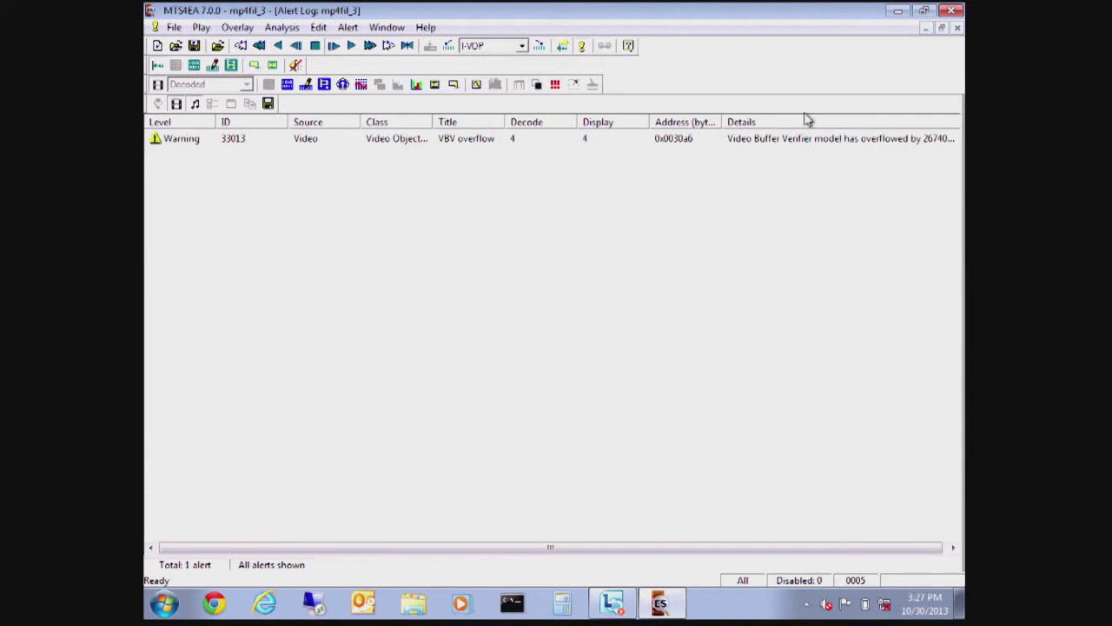
double_click(753, 143)
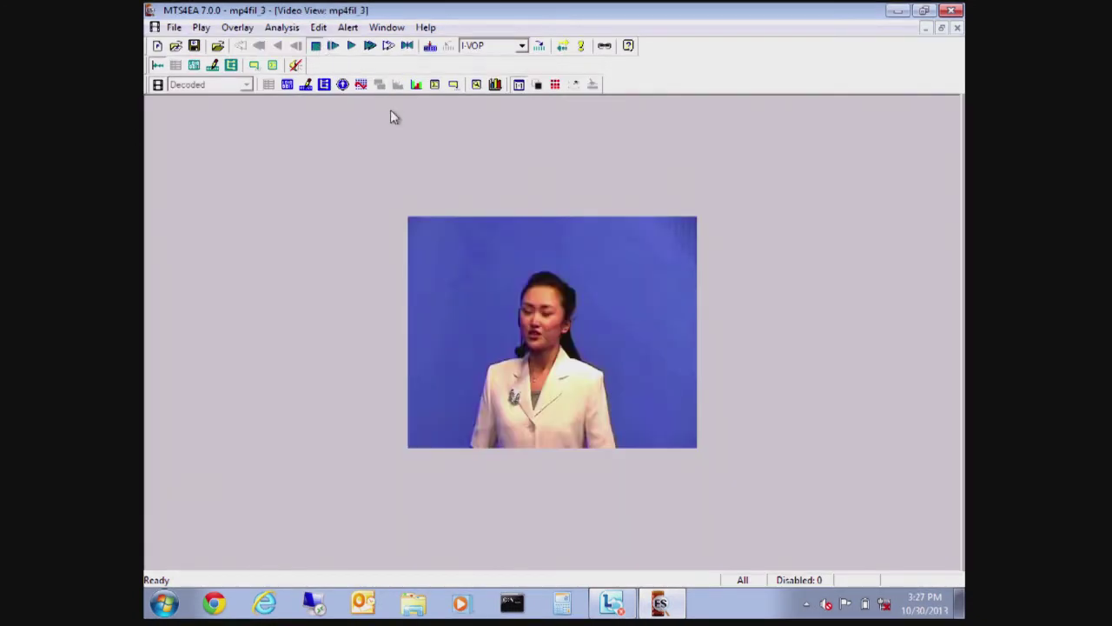
Scale the video to best fit and enable the MB statistics Bits overlay
left_click(518, 85)
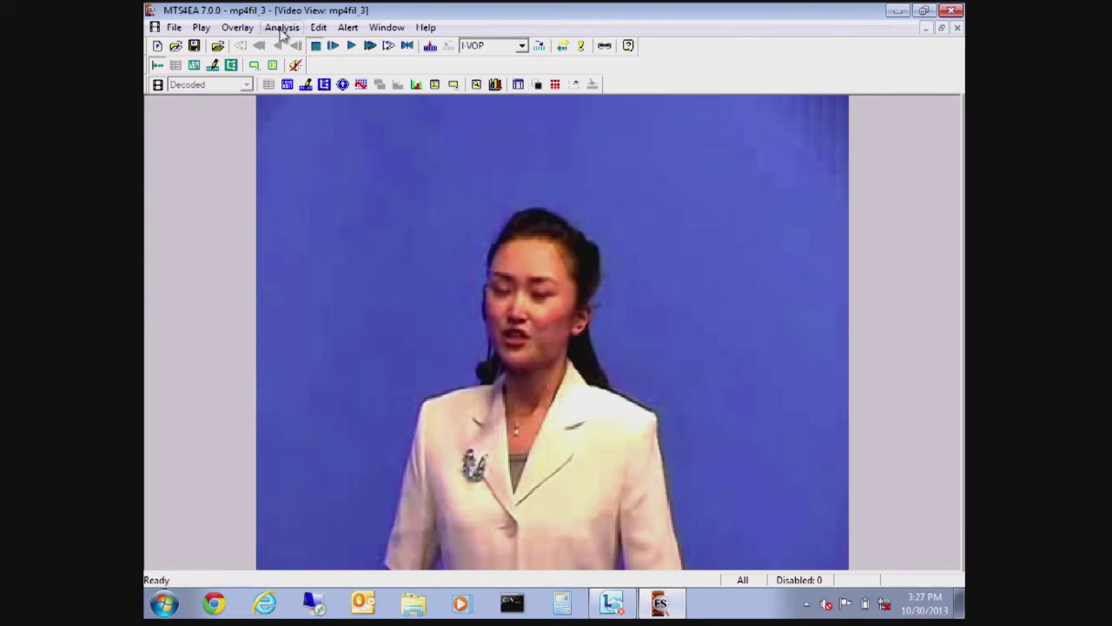
left_click(233, 28)
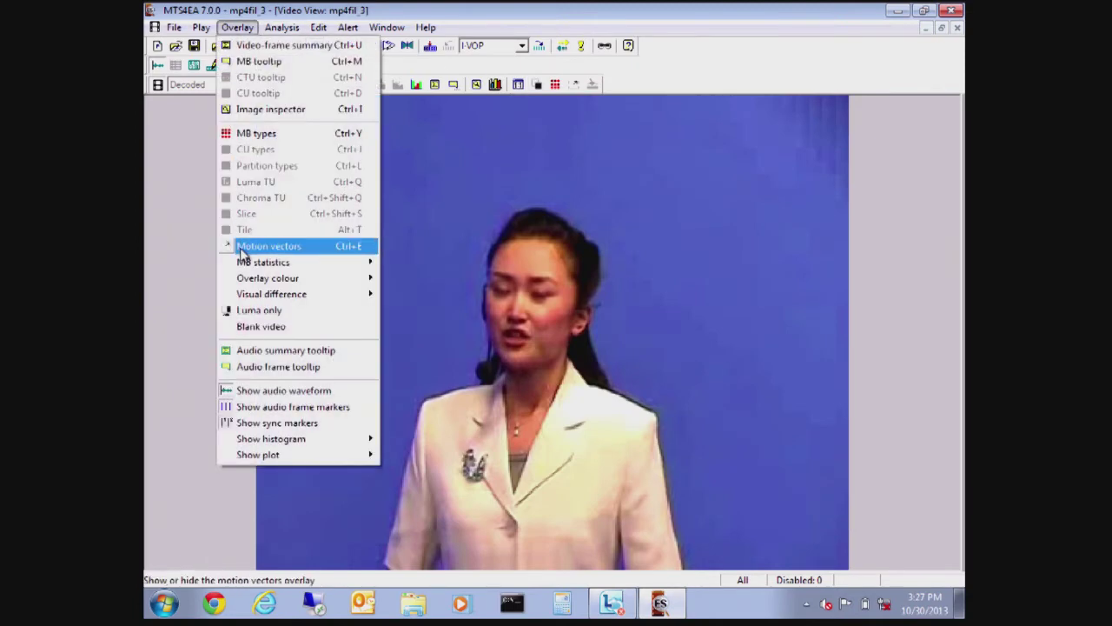
mouse_move(311, 262)
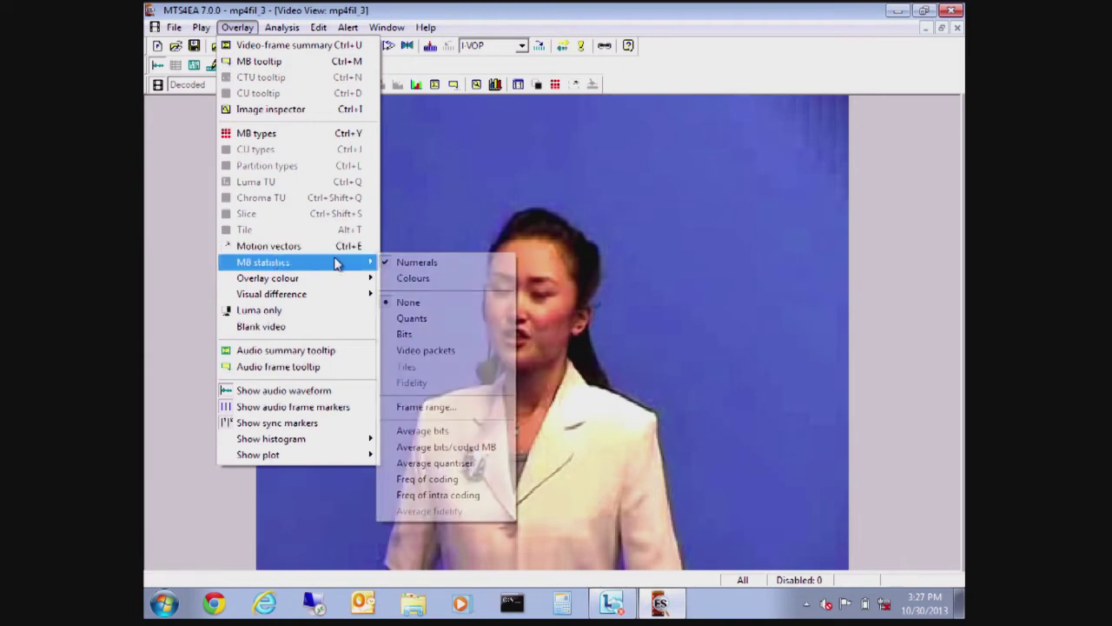
left_click(406, 336)
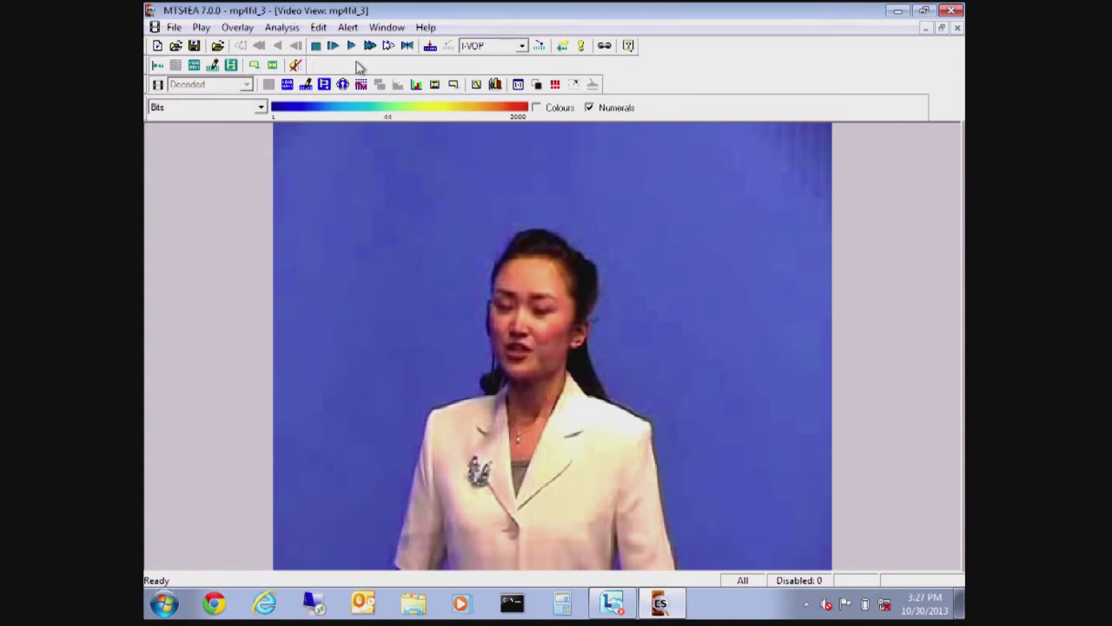
Show frame 1's Video-frame Summary (I-VOP, 41208 VOP bits), then advance to frame 2
left_click(334, 46)
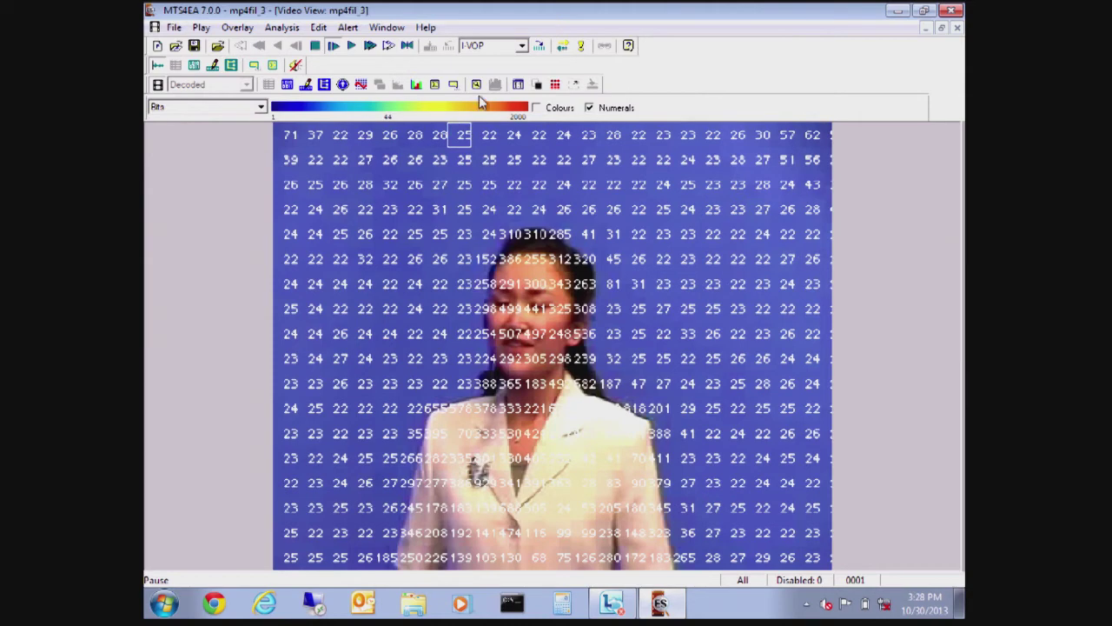
left_click(435, 85)
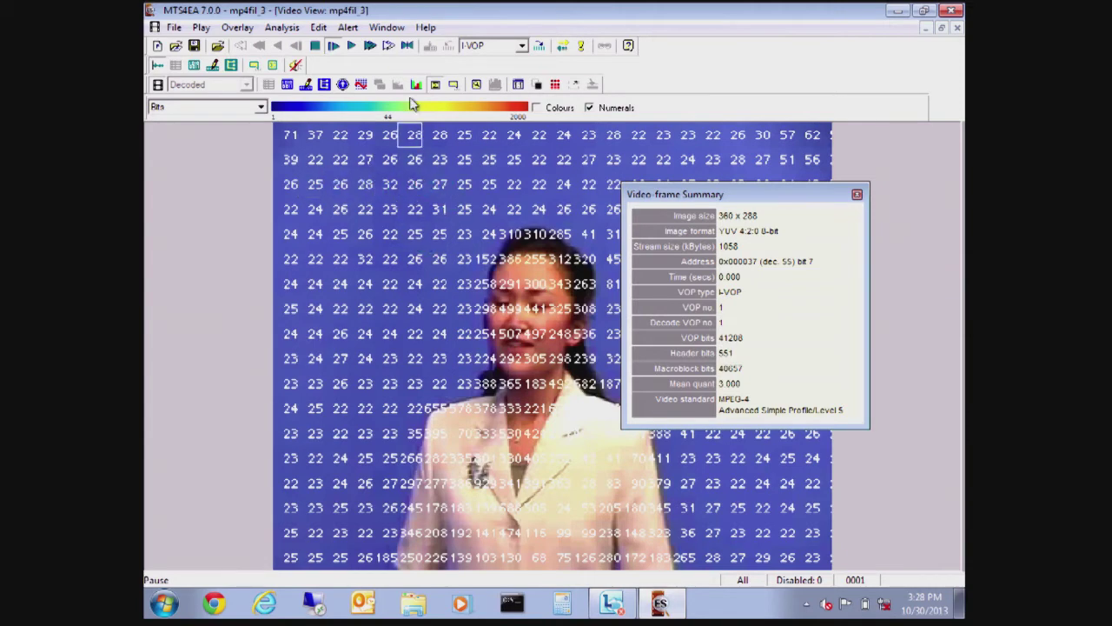
left_click(332, 47)
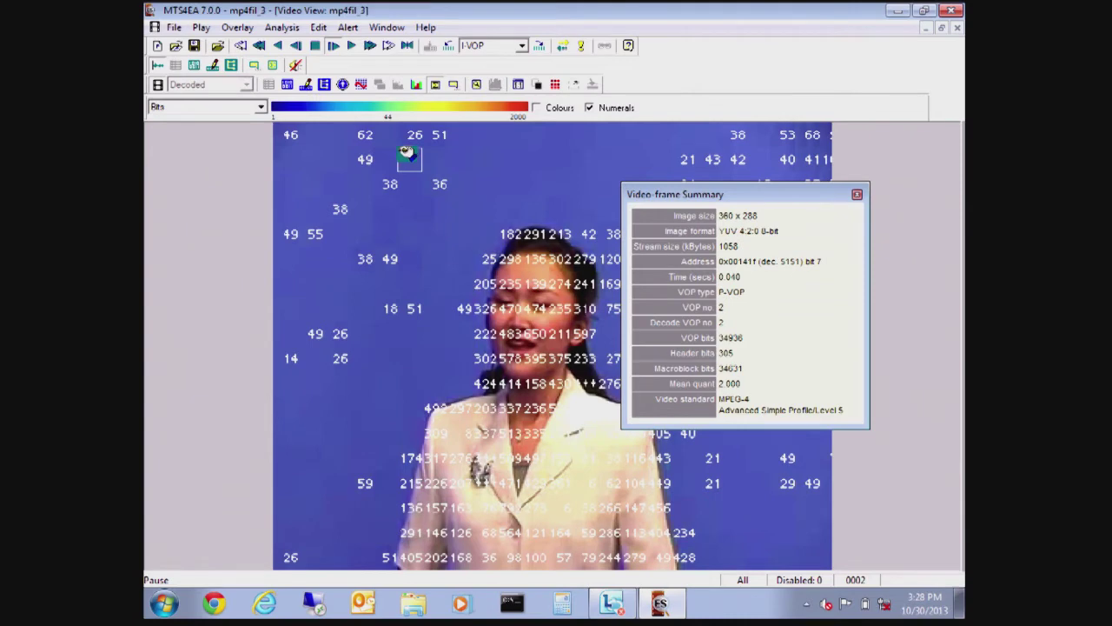
Step forward to frame 4 (22304 VOP bits), raising the VBV overflow warning again
left_click(333, 46)
left_click(334, 46)
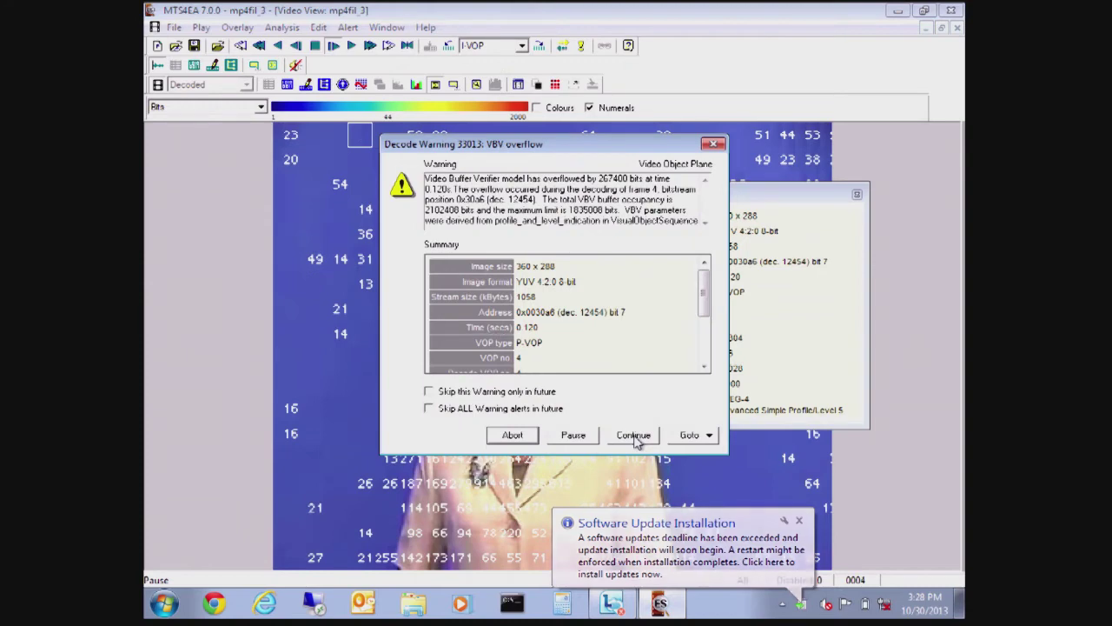
Dismiss the warning and move the BQMall_832x480_60_qp37.bin video window up the workspace
left_click(581, 439)
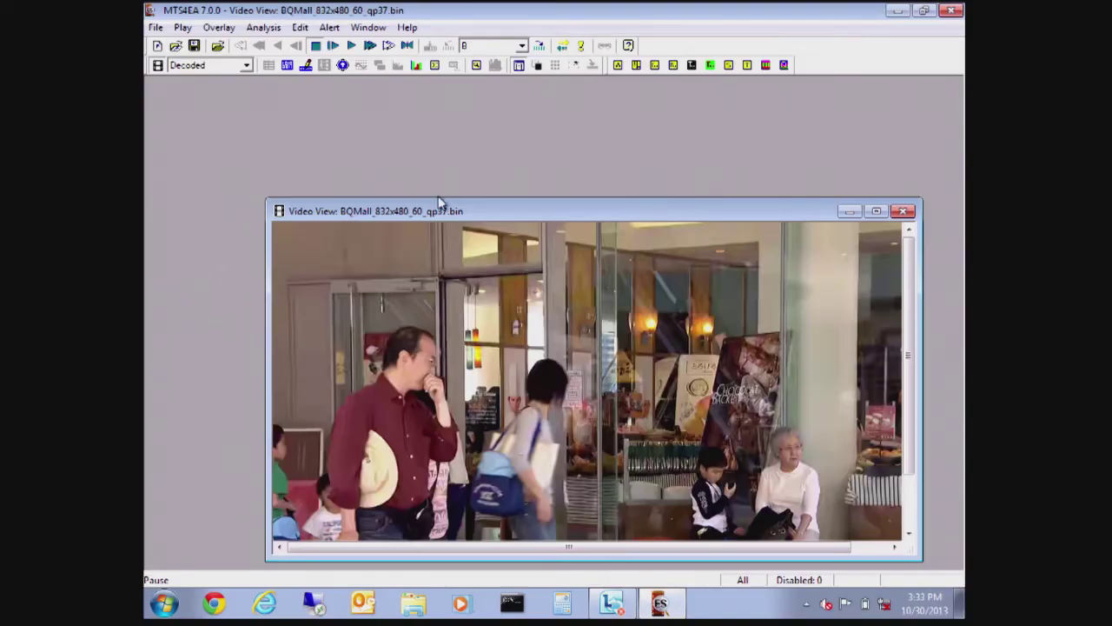
left_click_drag(442, 206, 480, 98)
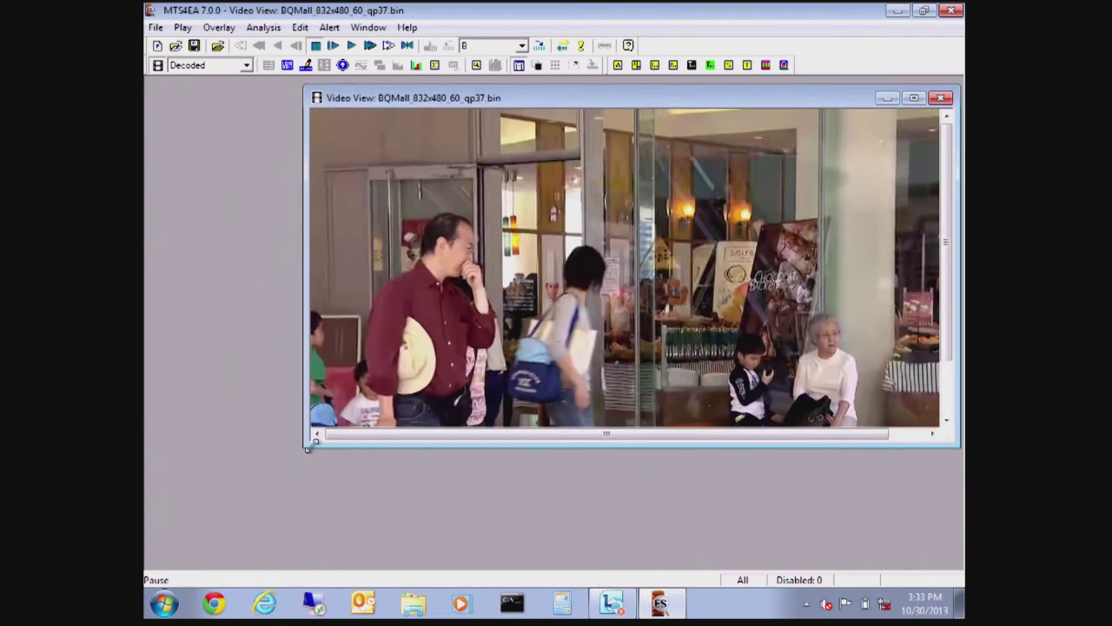
Enlarge the BQMall Video View and scale the frame to fit the window
left_click_drag(307, 447, 427, 558)
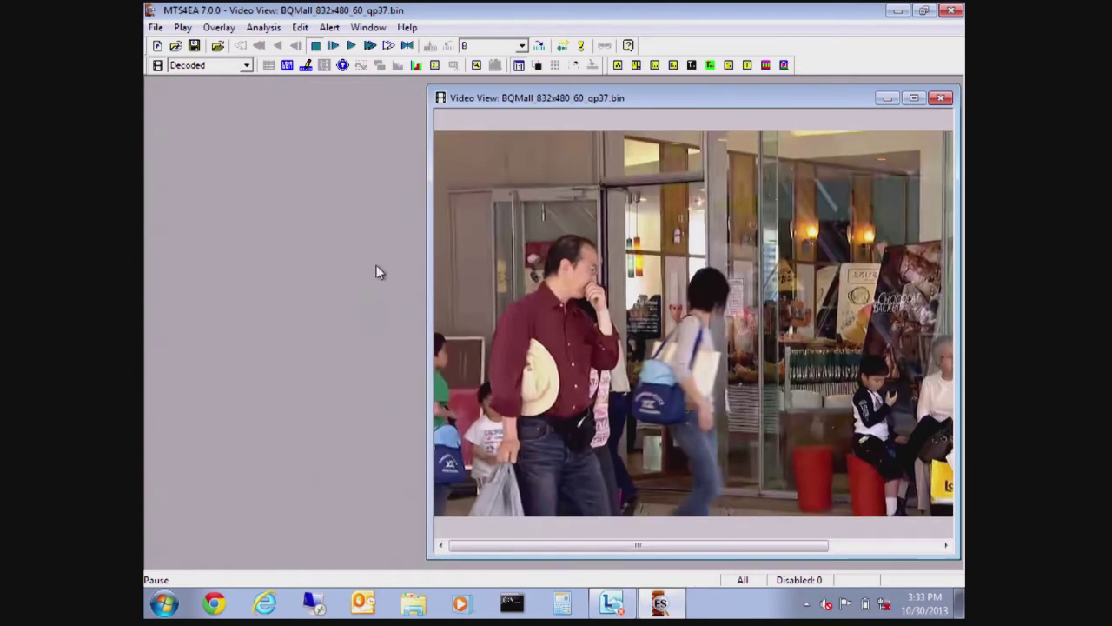
left_click(519, 67)
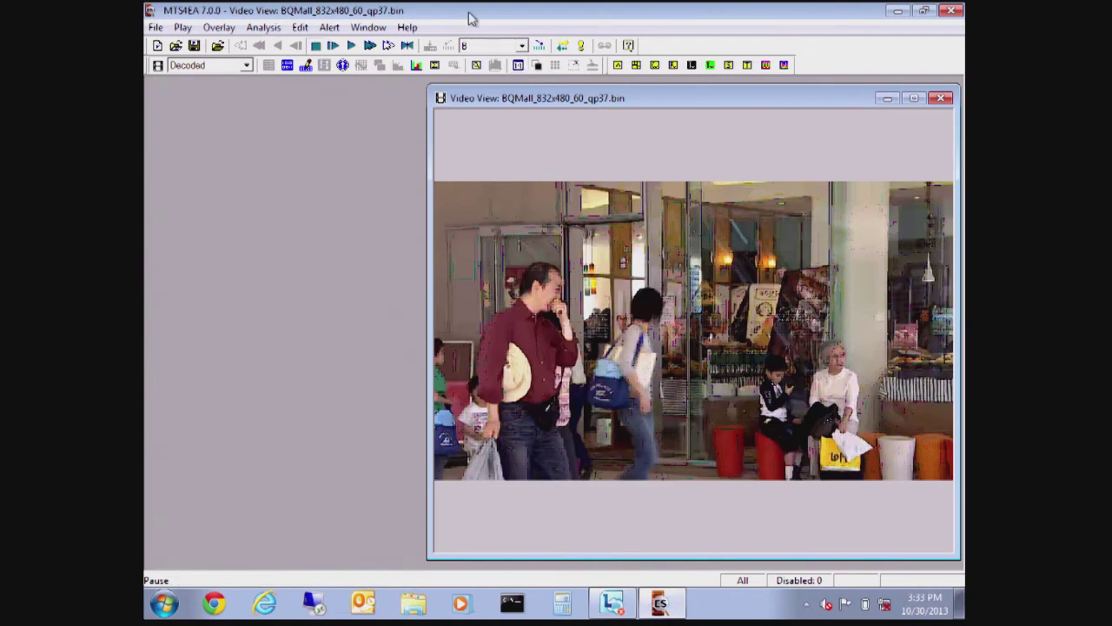
left_click(619, 65)
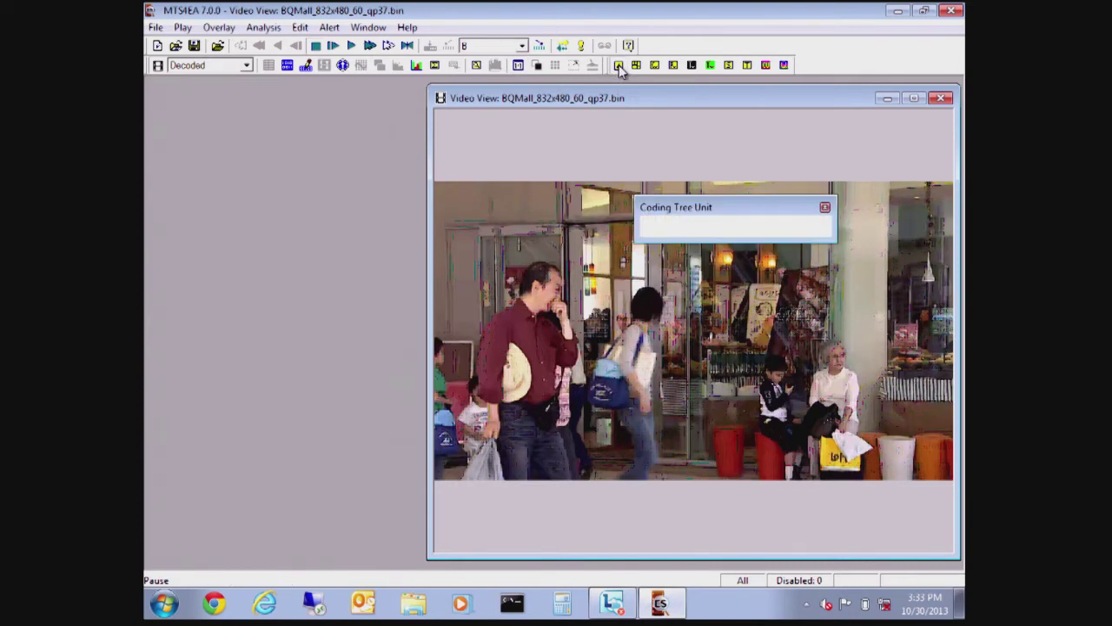
left_click(619, 66)
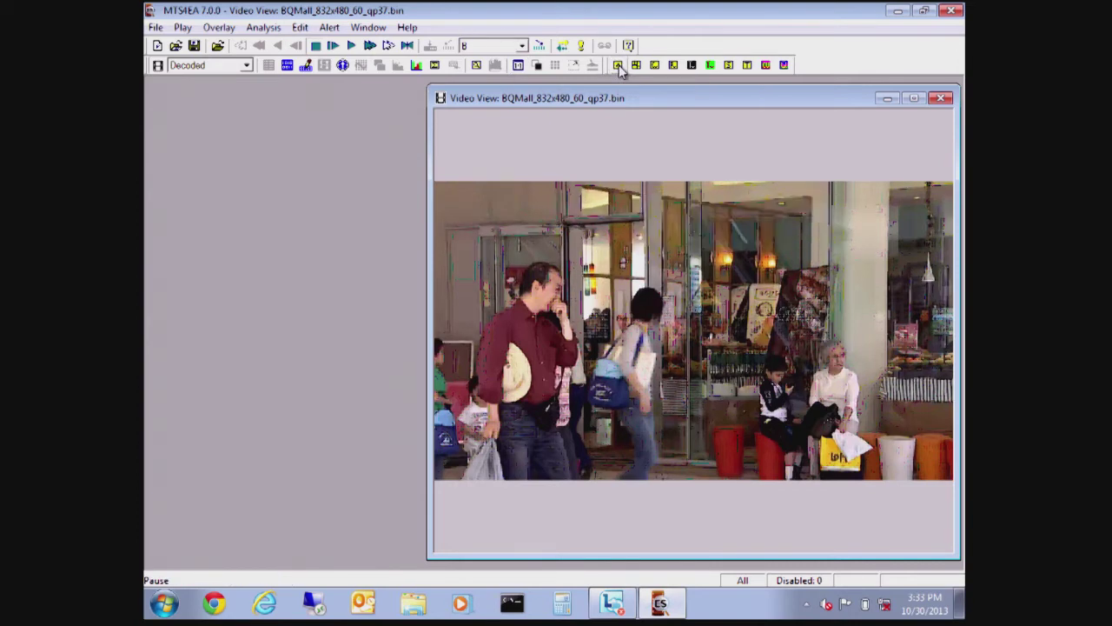
Open the Bits per Frame graph and shrink it into a compact window on the left
left_click(416, 66)
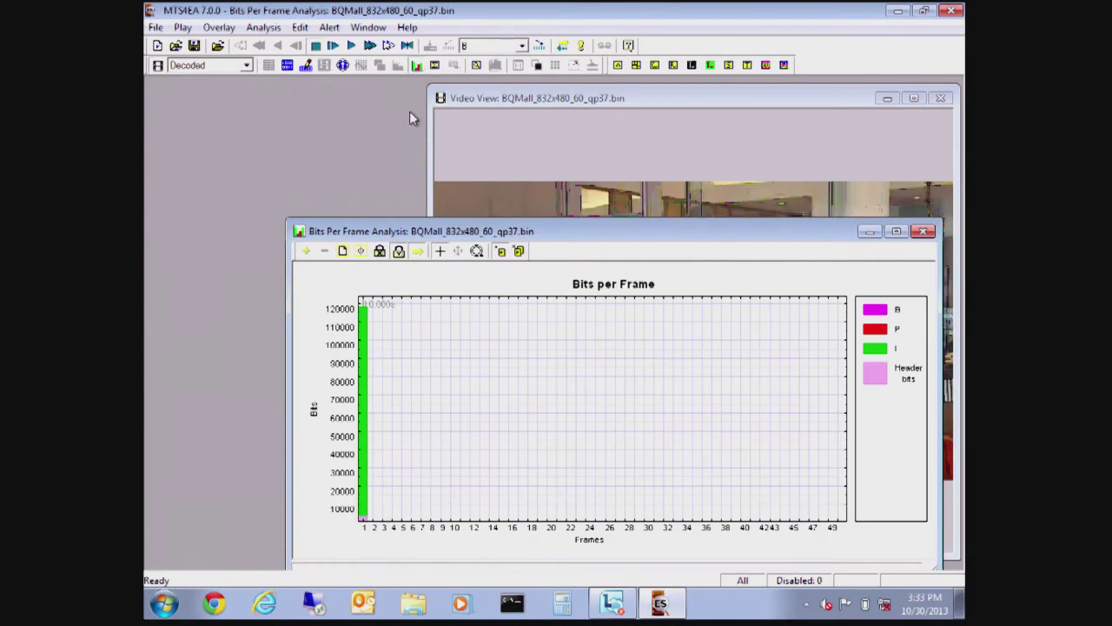
left_click_drag(393, 231, 255, 216)
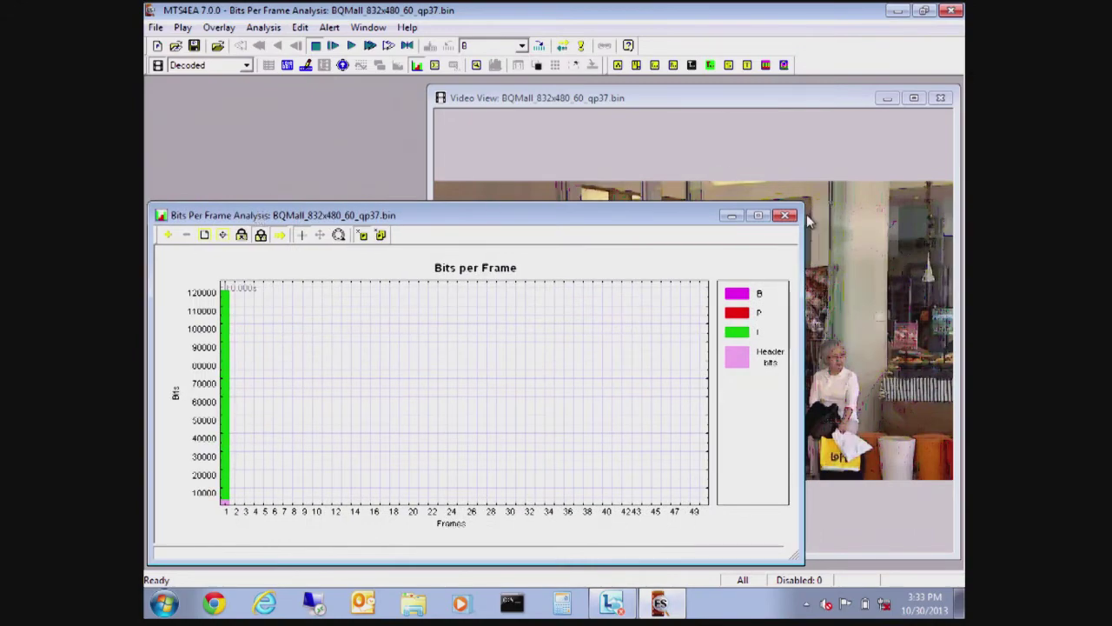
left_click_drag(804, 205, 493, 291)
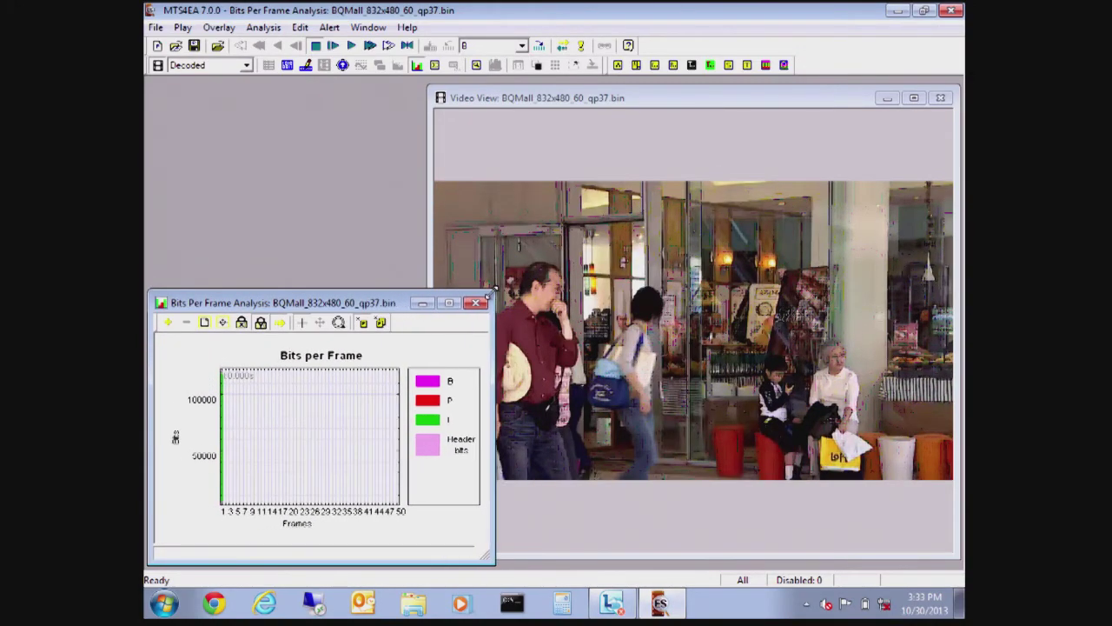
Open the CU Size Distribution graph and shrink it into the top-left corner
left_click(765, 64)
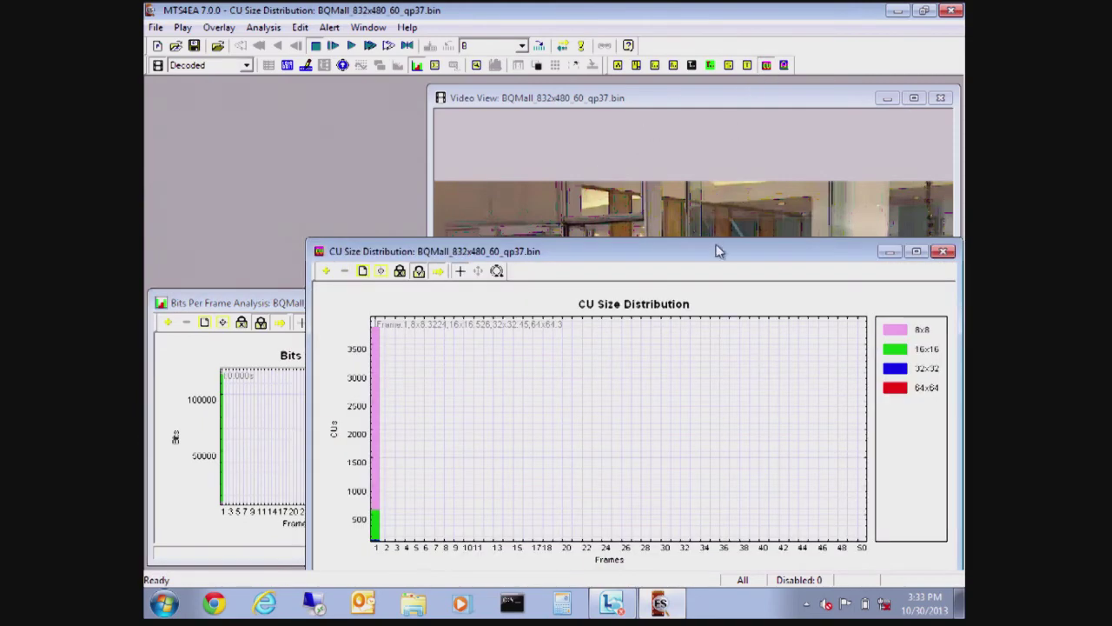
left_click_drag(718, 251, 558, 92)
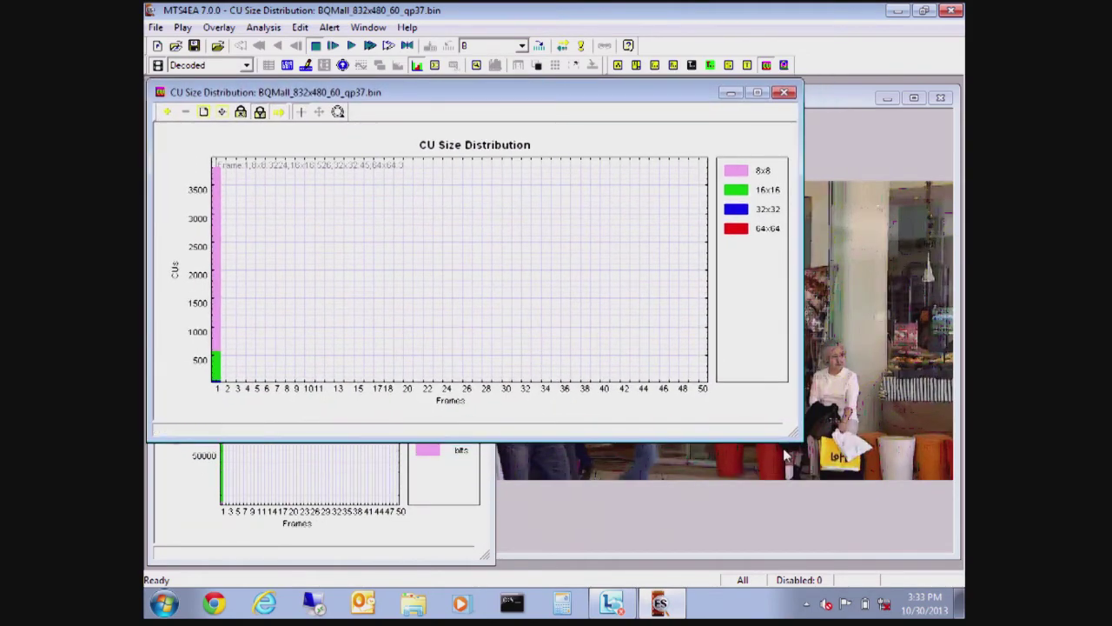
left_click_drag(791, 432, 481, 305)
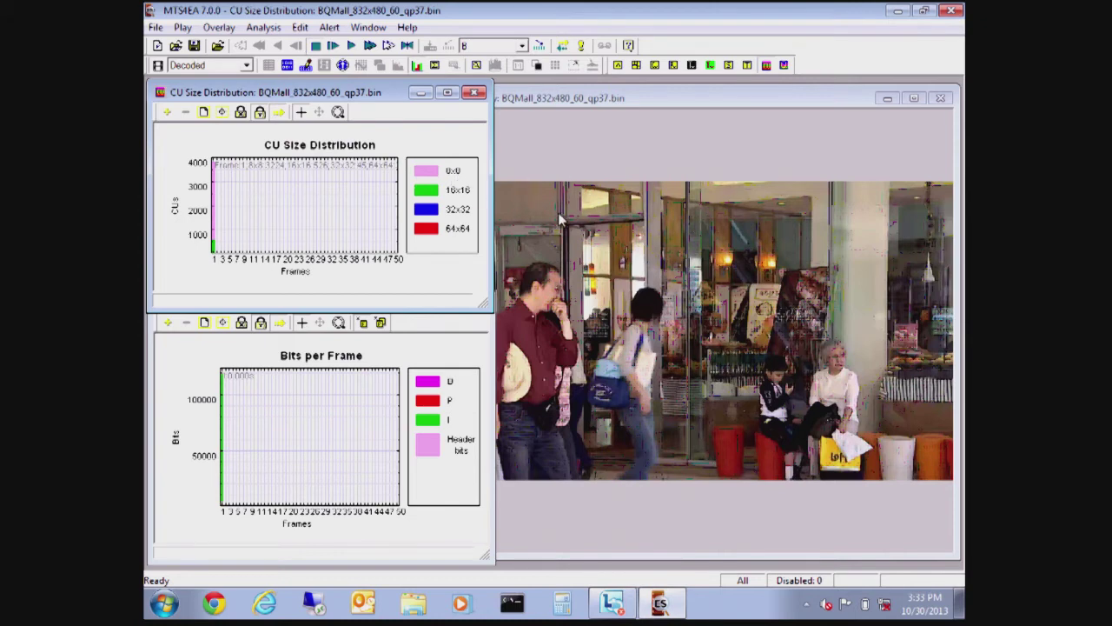
left_click(276, 31)
mouse_move(224, 29)
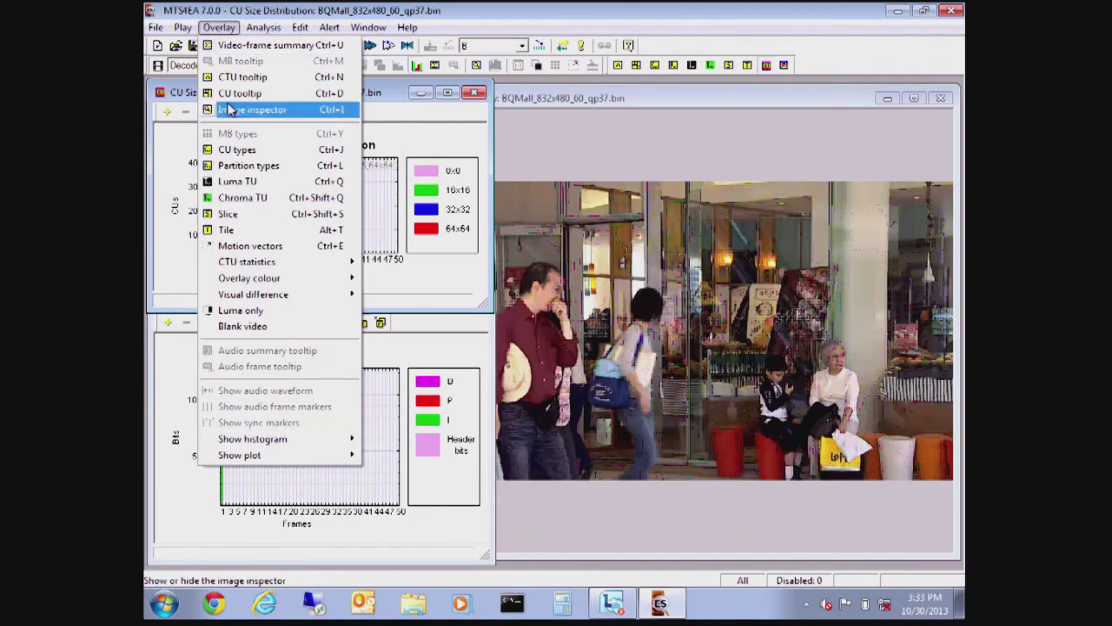
Overlay per-CTU bit counts and enable Spatial bits/CTU video graph output
mouse_move(346, 265)
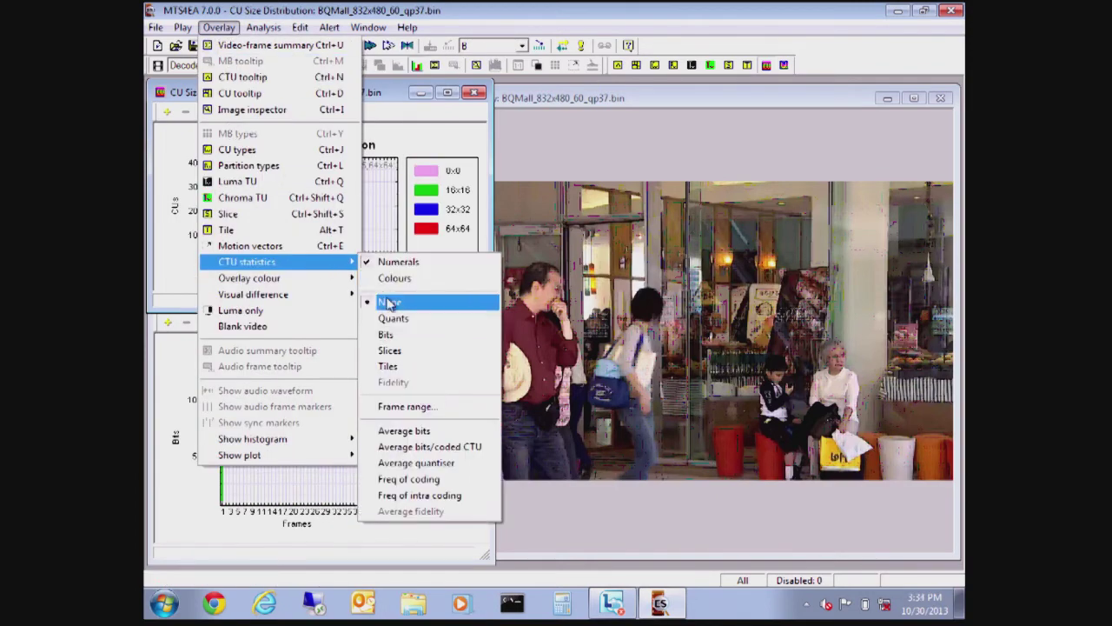
left_click(393, 336)
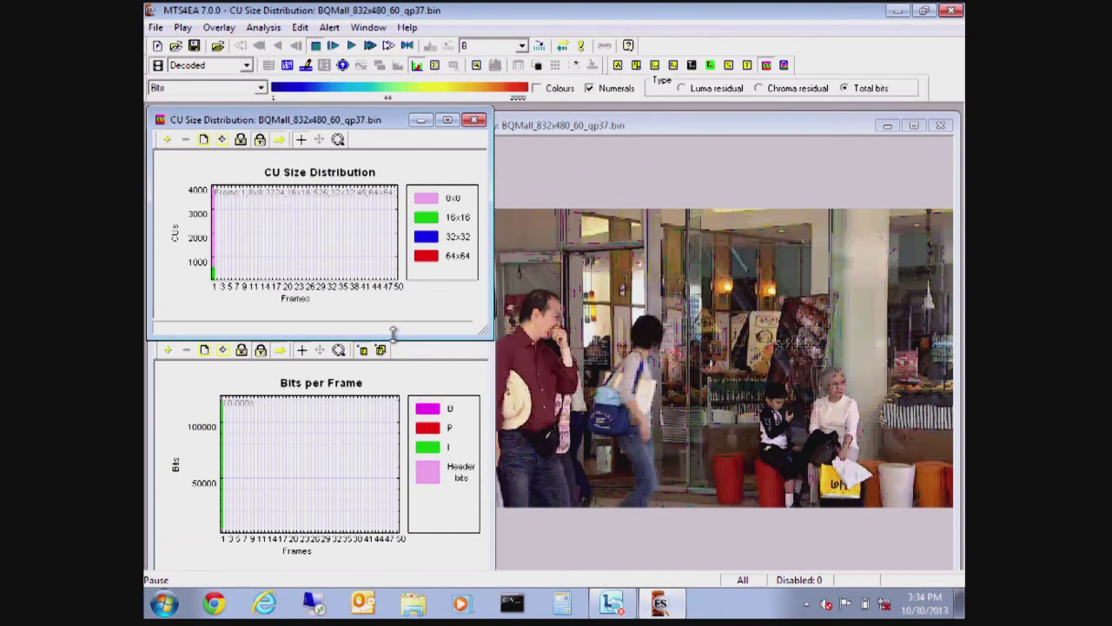
left_click(263, 28)
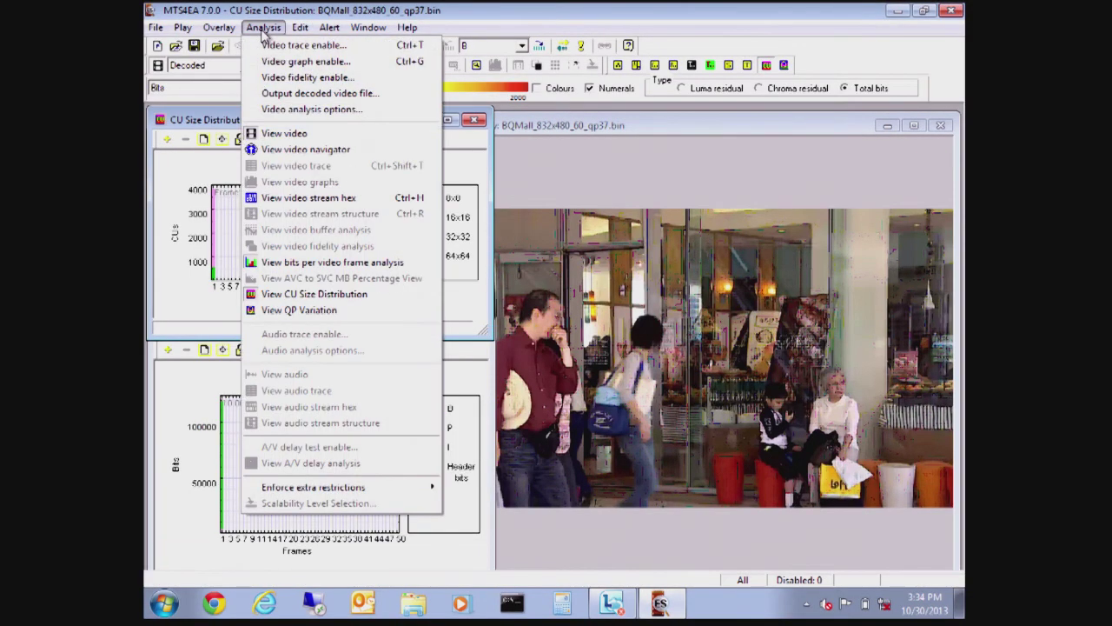
left_click(324, 63)
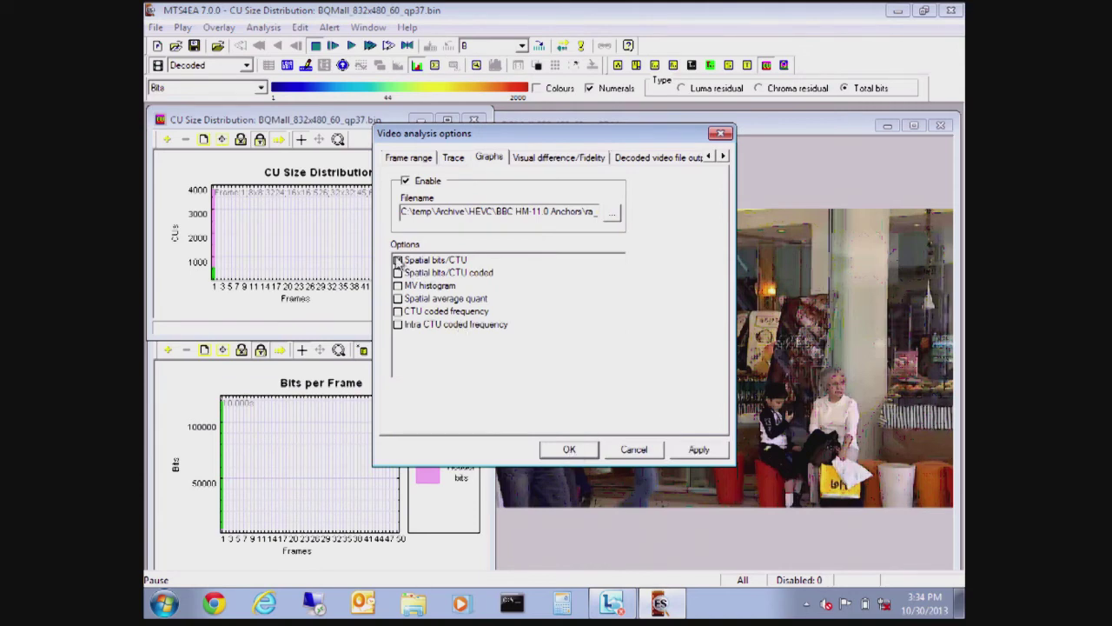
left_click(397, 261)
left_click(569, 450)
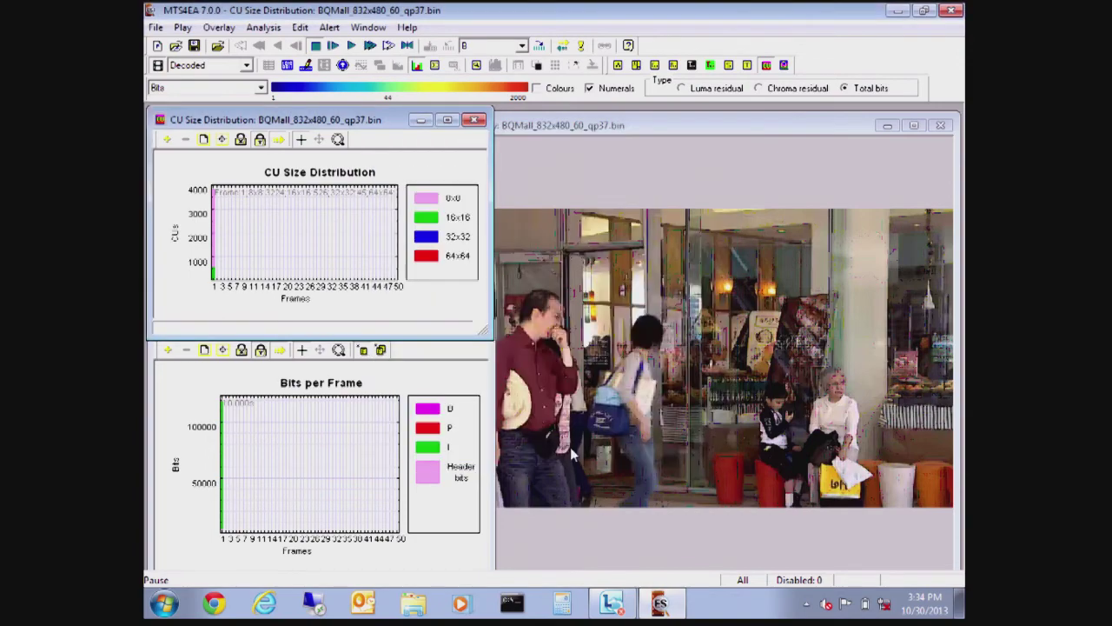
Enable video trace with Parse bitstream ticked, then restart the stream analysis
left_click(265, 27)
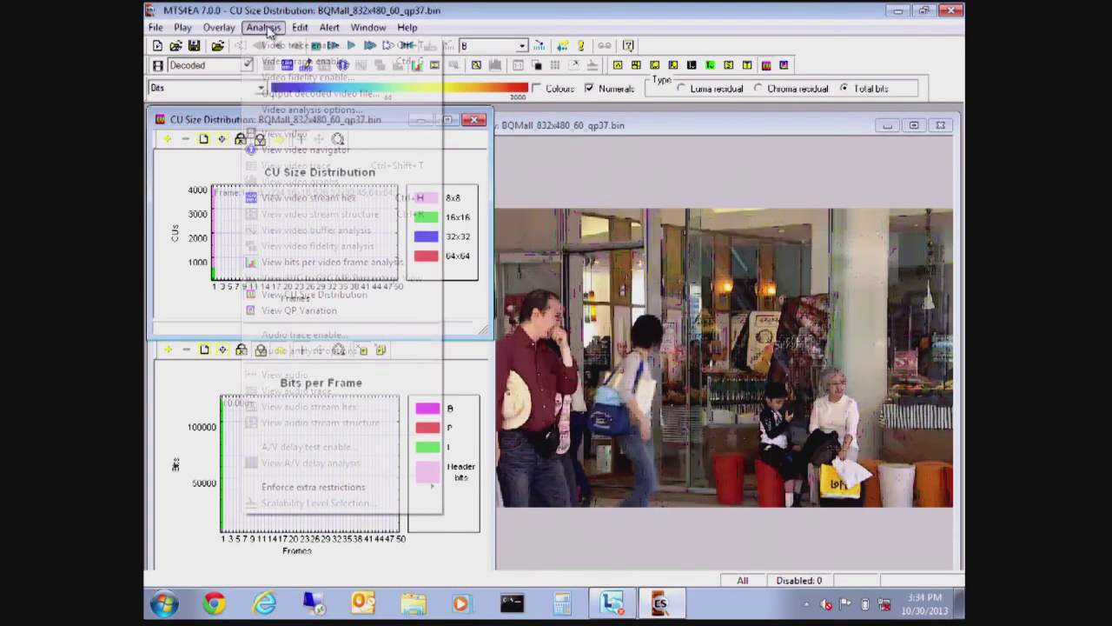
left_click(277, 48)
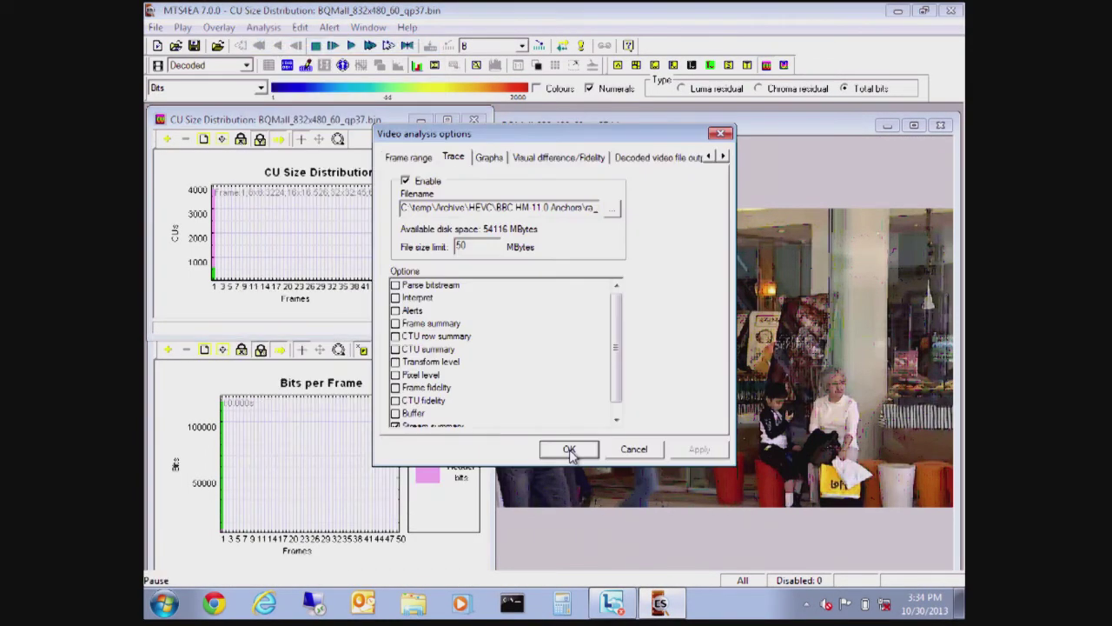
left_click(397, 286)
left_click(571, 449)
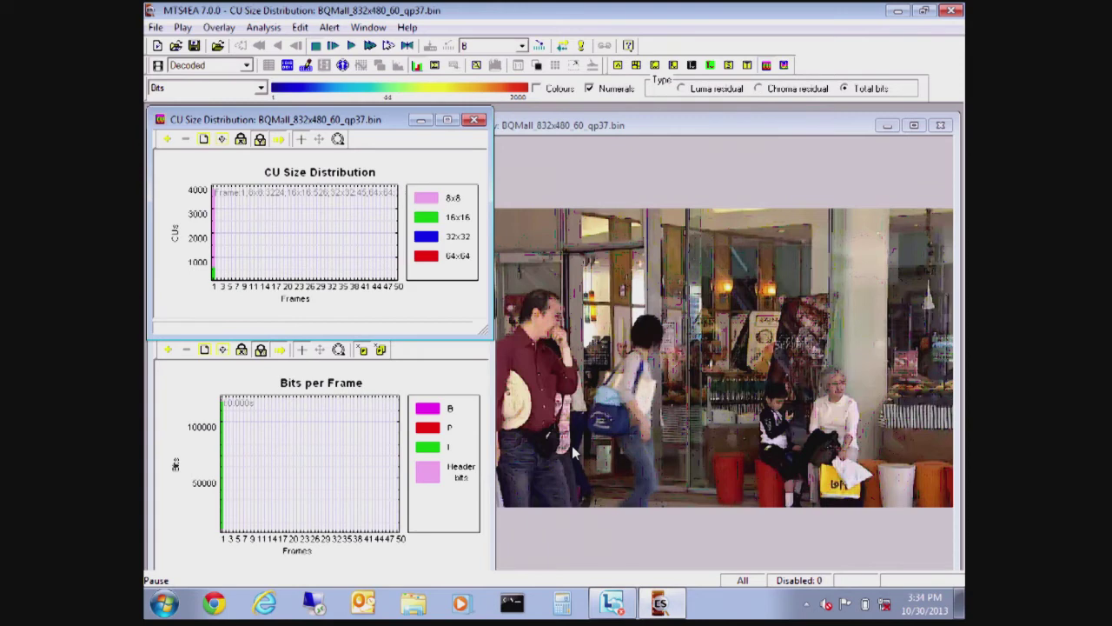
left_click(333, 46)
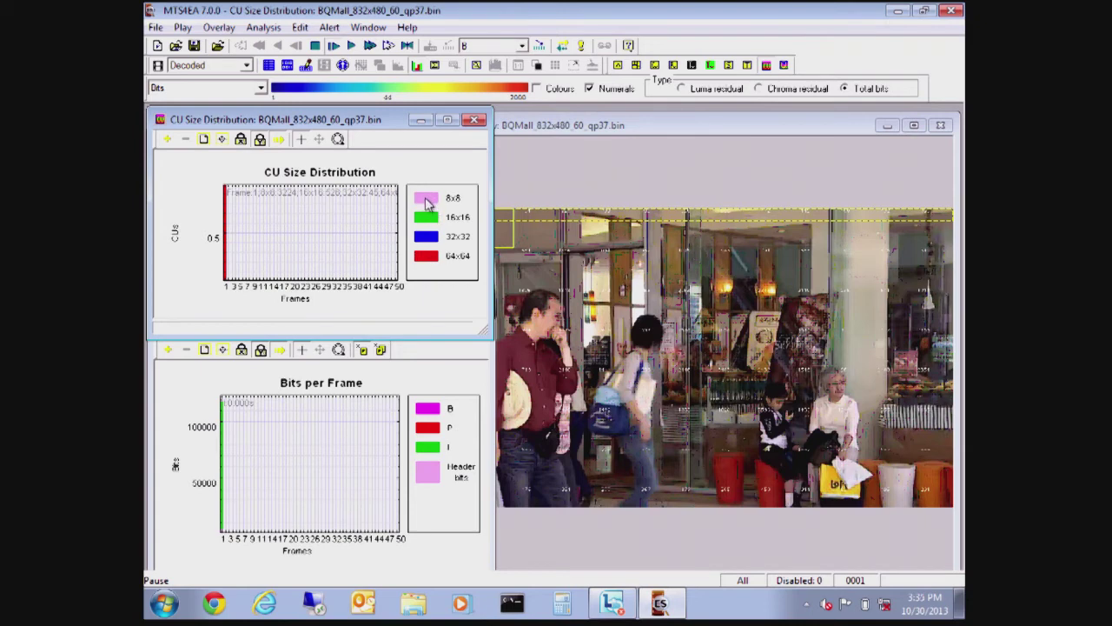
Zoom the CU Size Distribution chart out until all 50 frames show, then step to frame 2
left_click(260, 141)
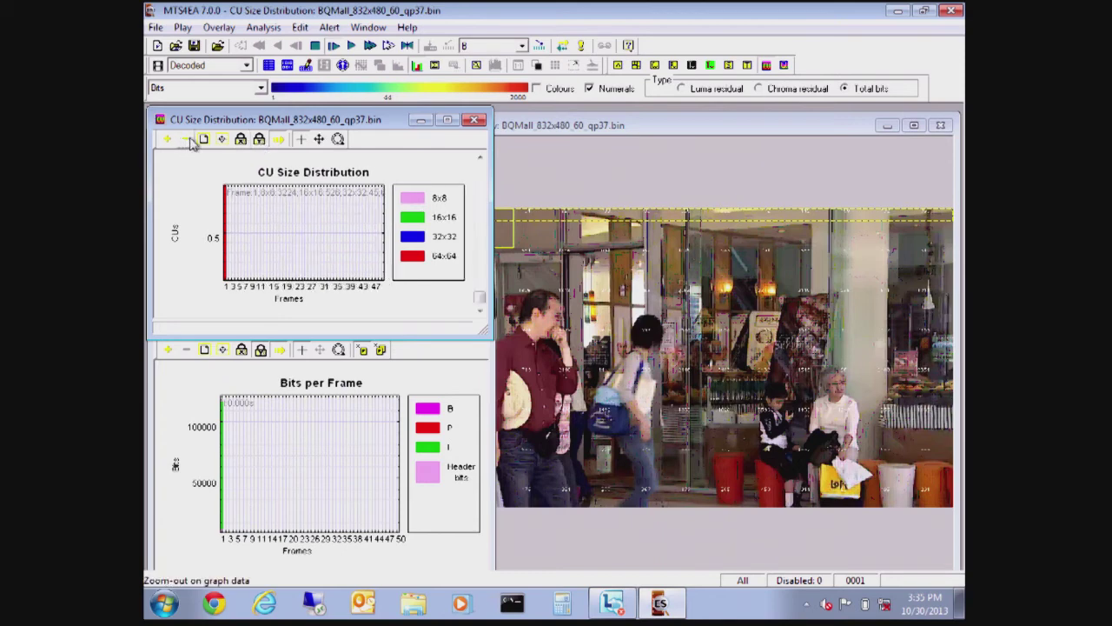
left_click(192, 143)
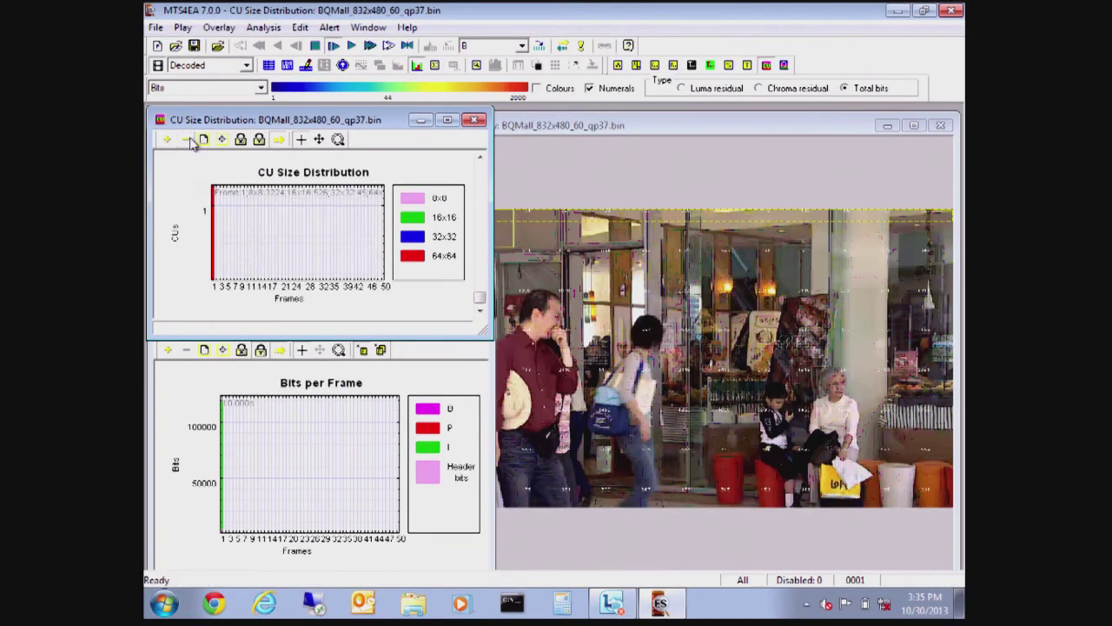
left_click(192, 142)
left_click(192, 143)
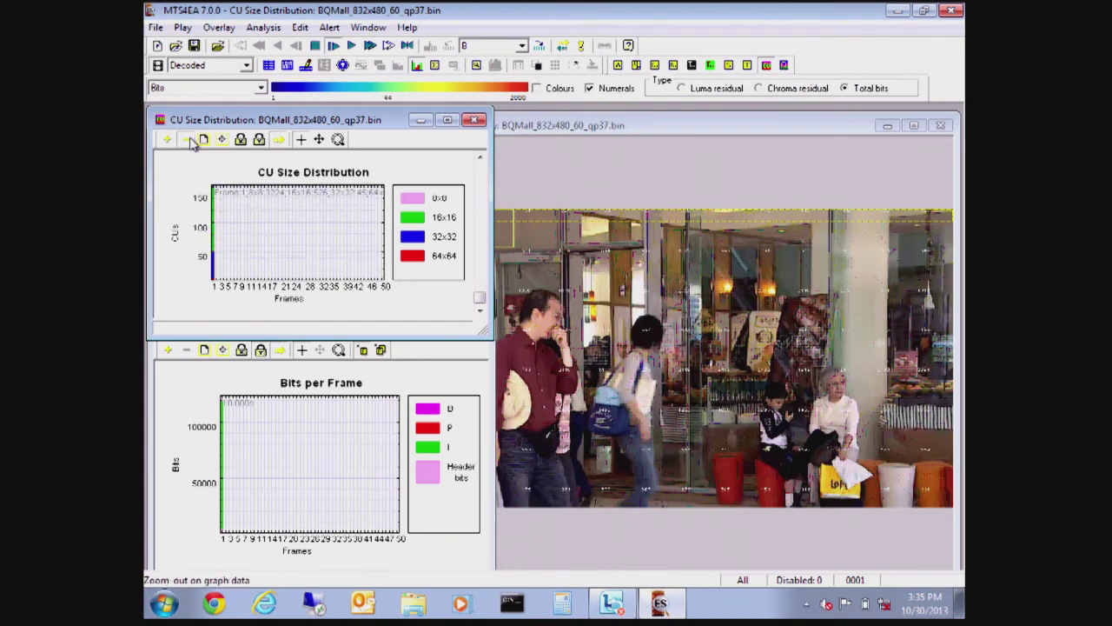
left_click(192, 143)
left_click(192, 142)
left_click(192, 142)
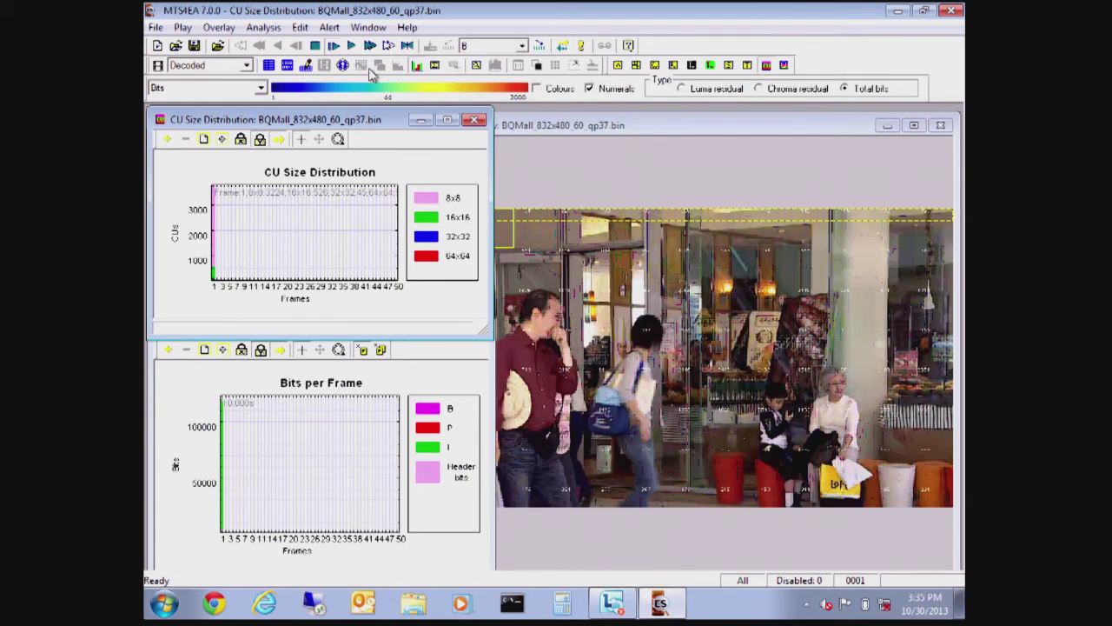
left_click(334, 46)
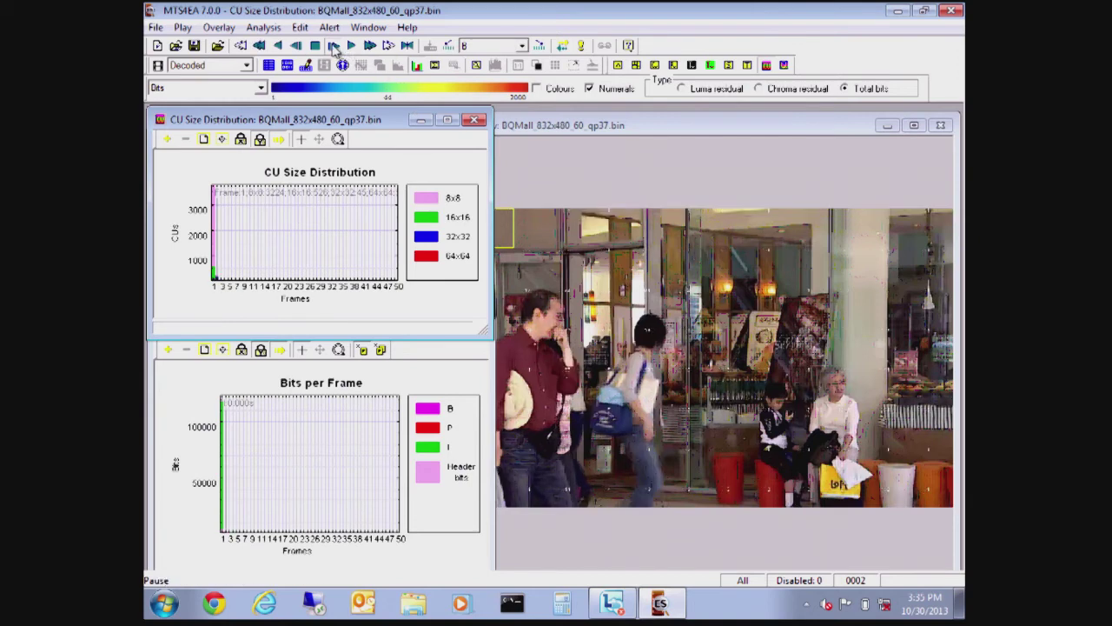
Bring the Video View to the front and step the stream forward seven frames
left_click(583, 129)
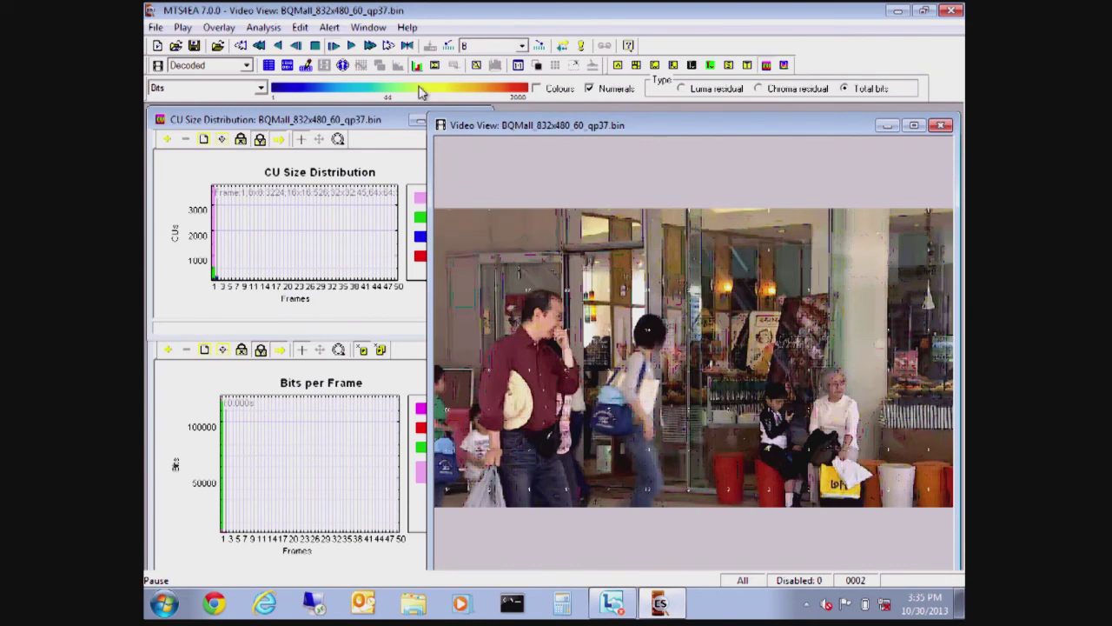
left_click(334, 48)
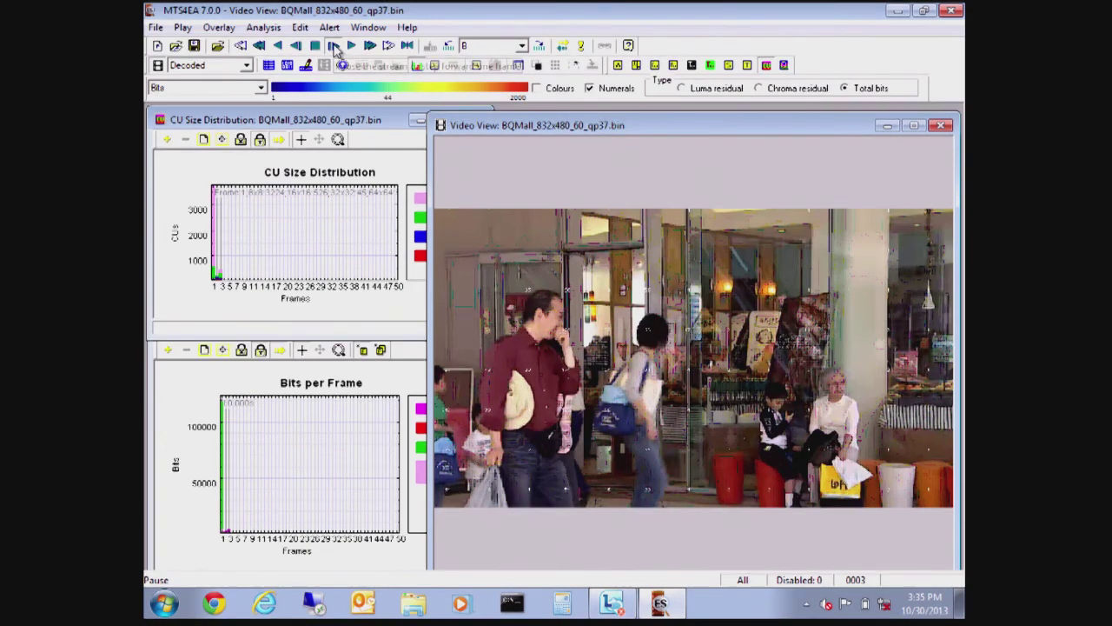
left_click(335, 48)
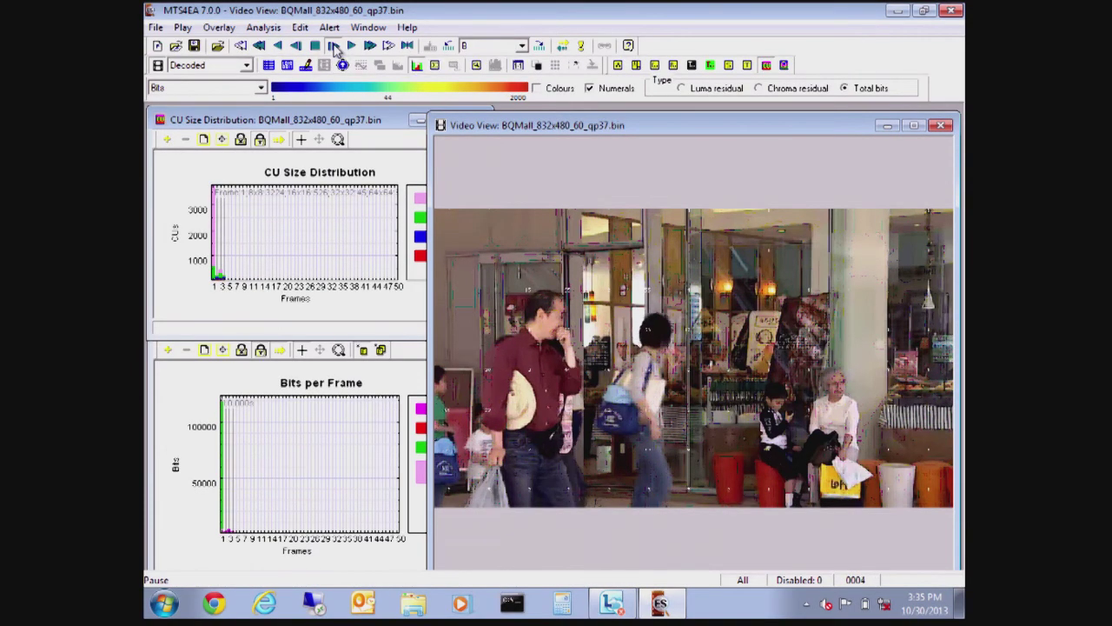
left_click(335, 47)
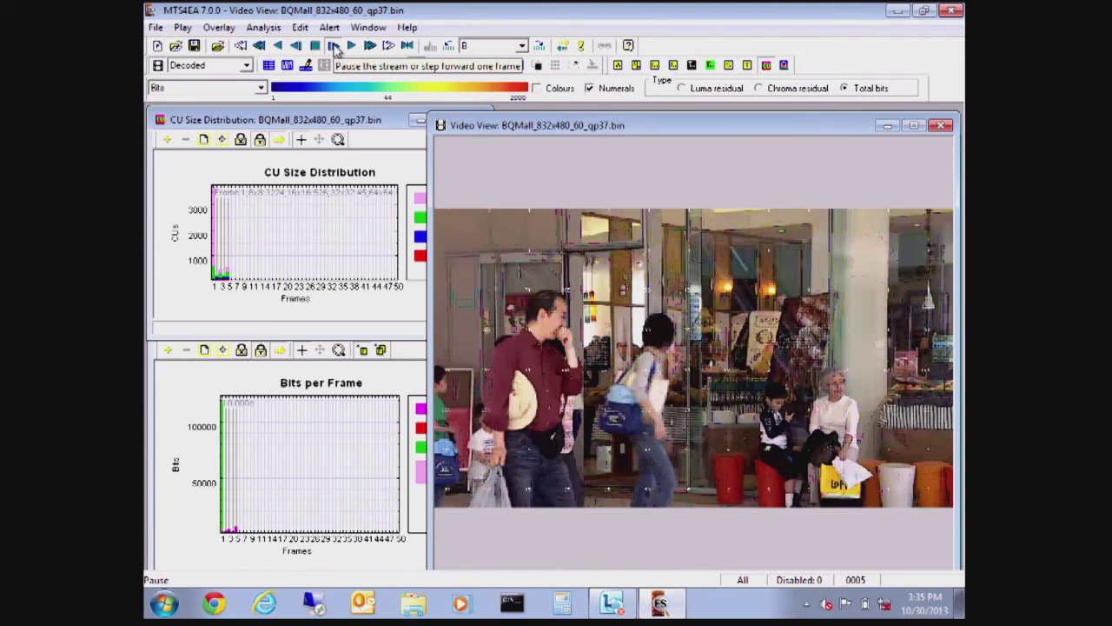
left_click(335, 48)
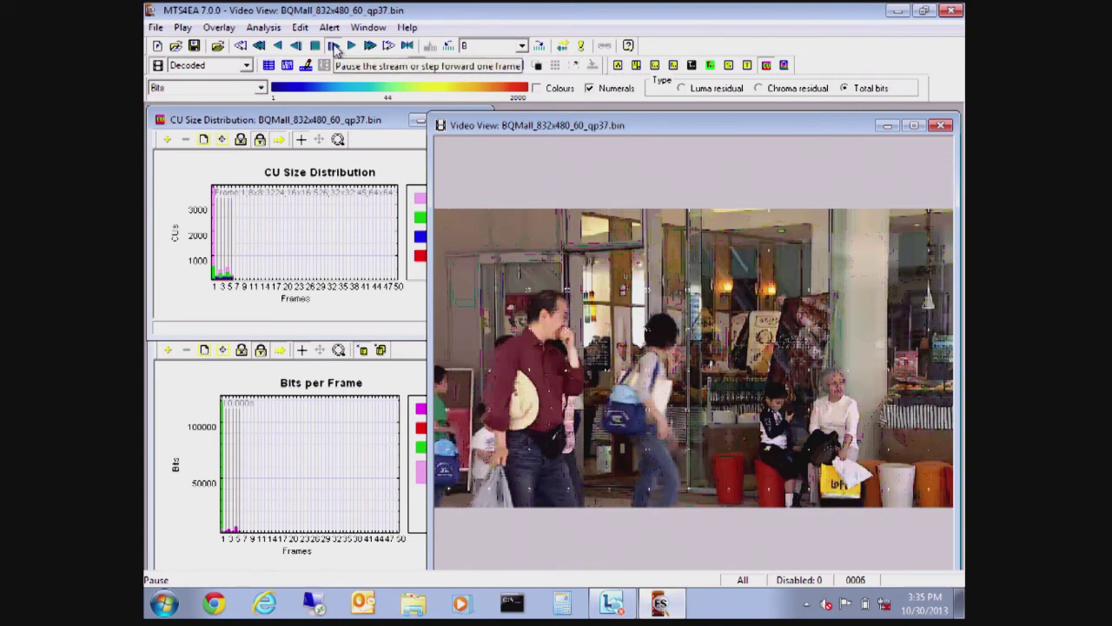
left_click(334, 48)
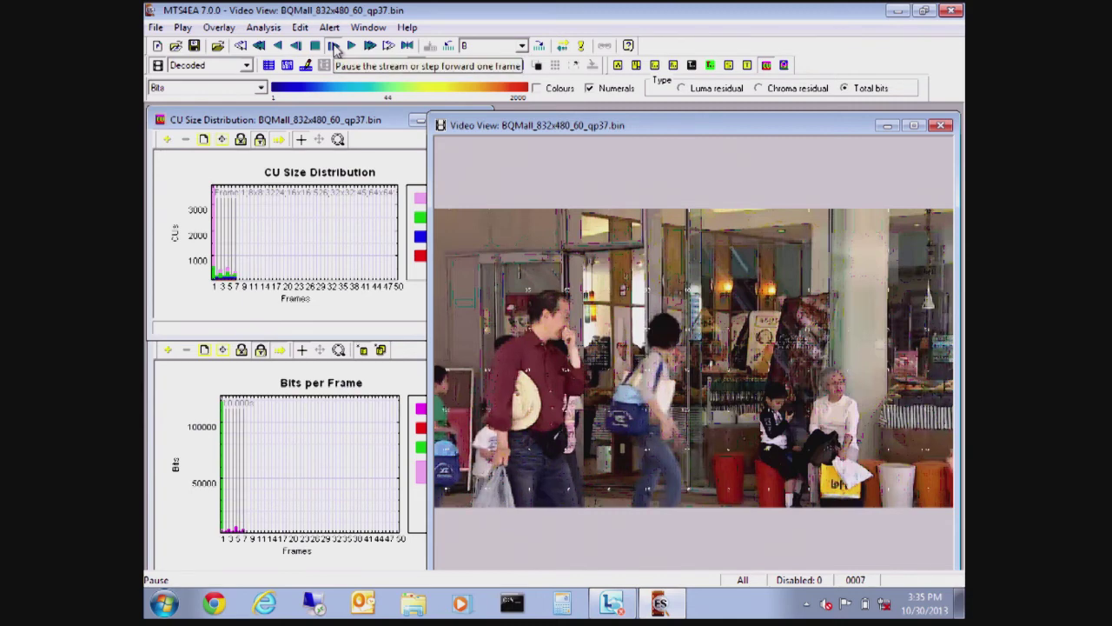
left_click(335, 48)
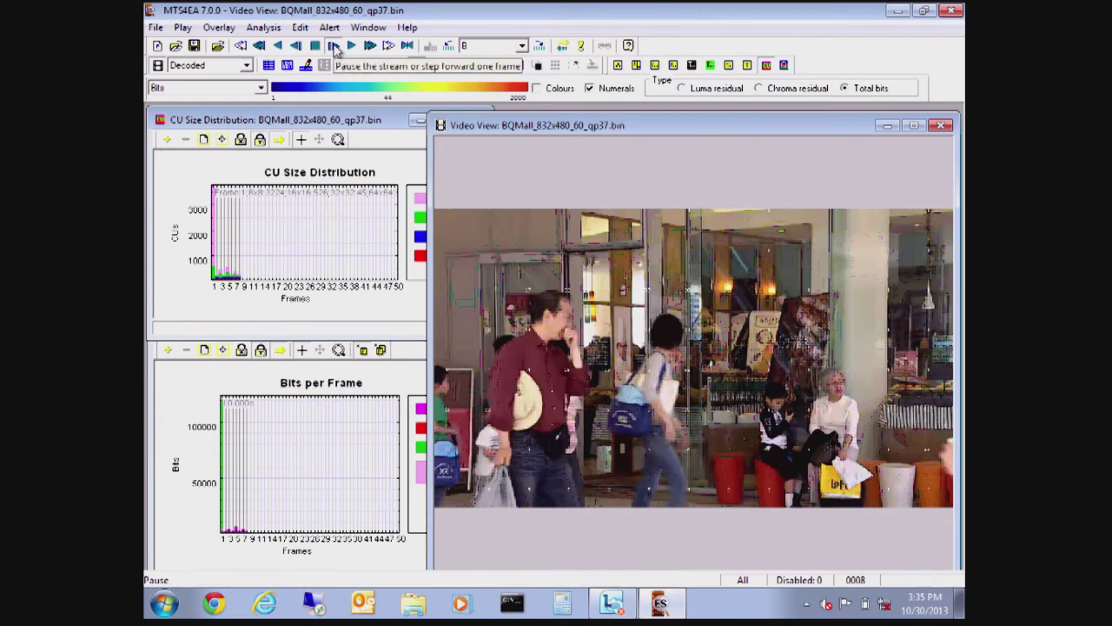
left_click(335, 48)
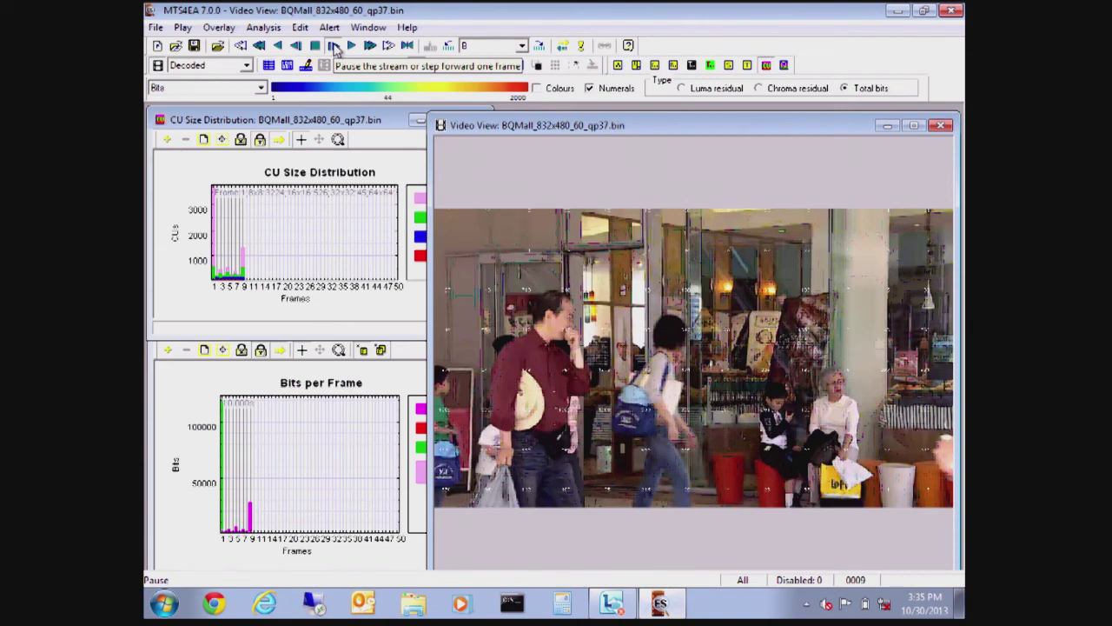
Play the stream, pause it around frame 81, and bring up its syntax trace
left_click(350, 46)
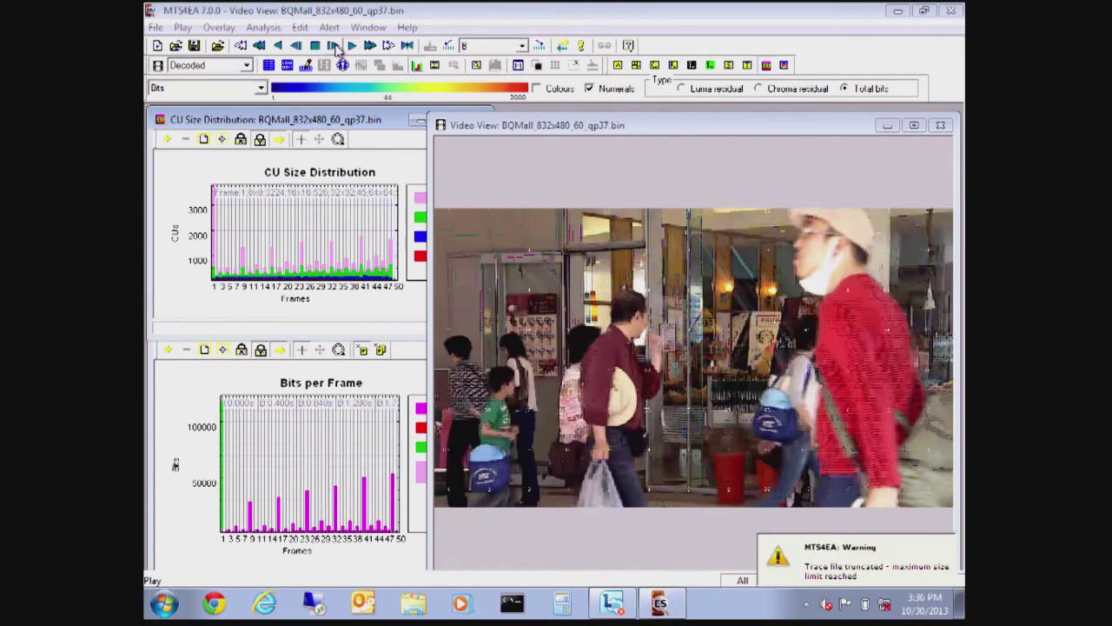
left_click(336, 46)
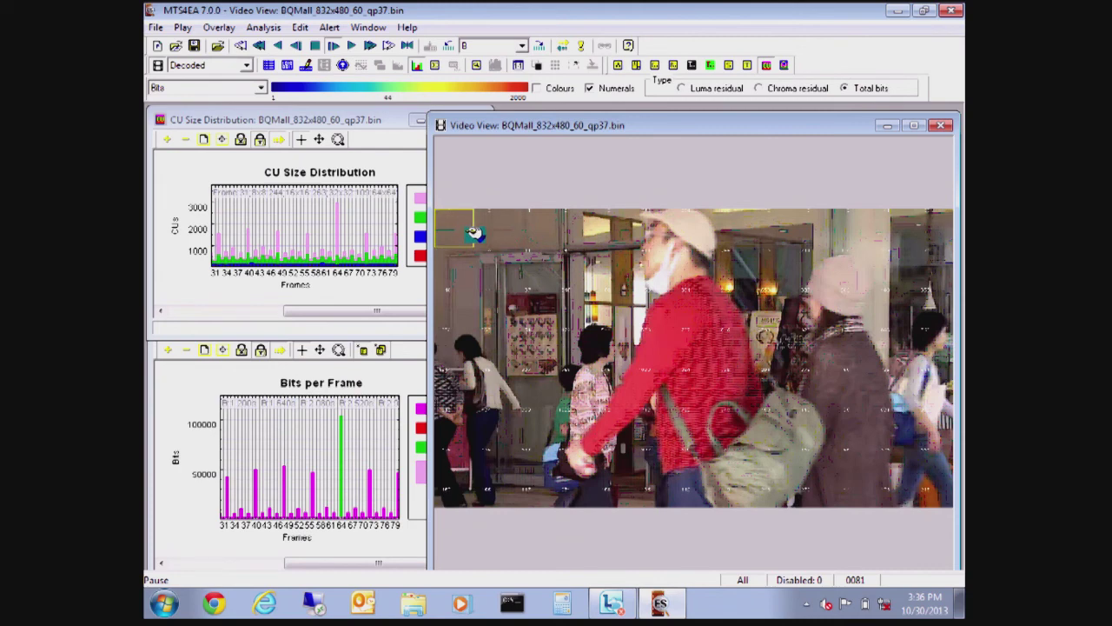
left_click(270, 67)
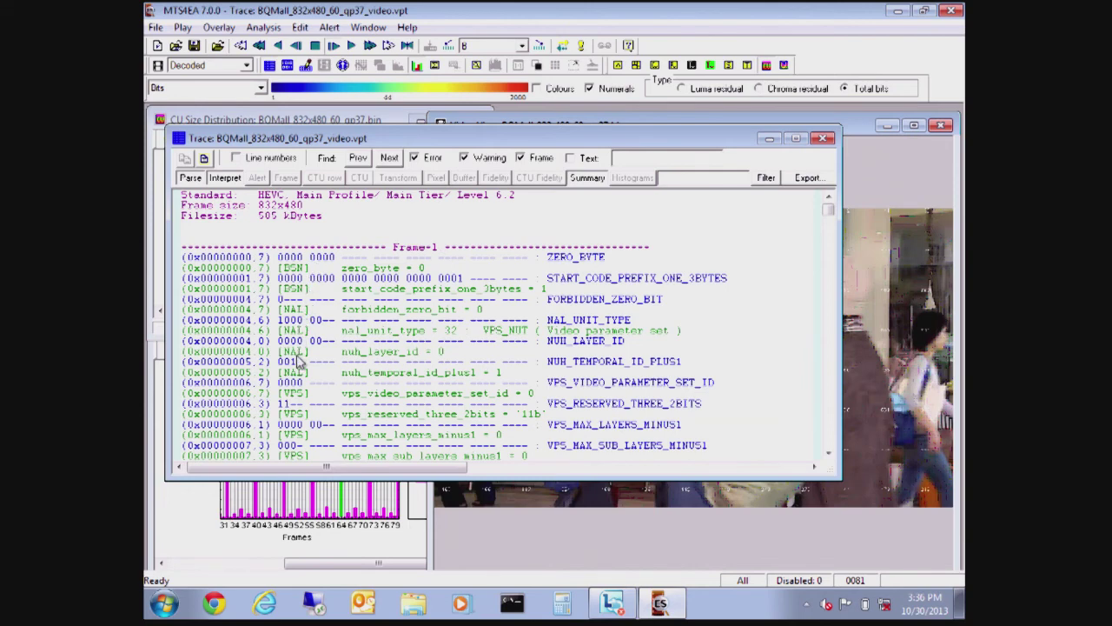
Turn off Error and Warning matching, step the trace to the Frame 3 header, then close it
left_click(416, 159)
left_click(466, 160)
left_click(390, 159)
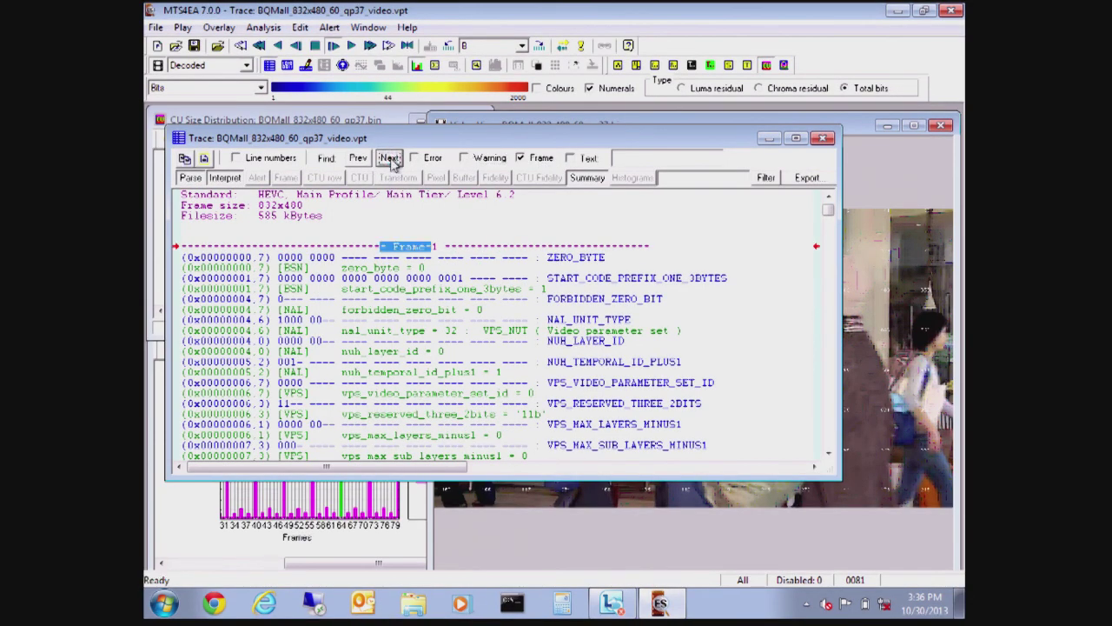
left_click(390, 159)
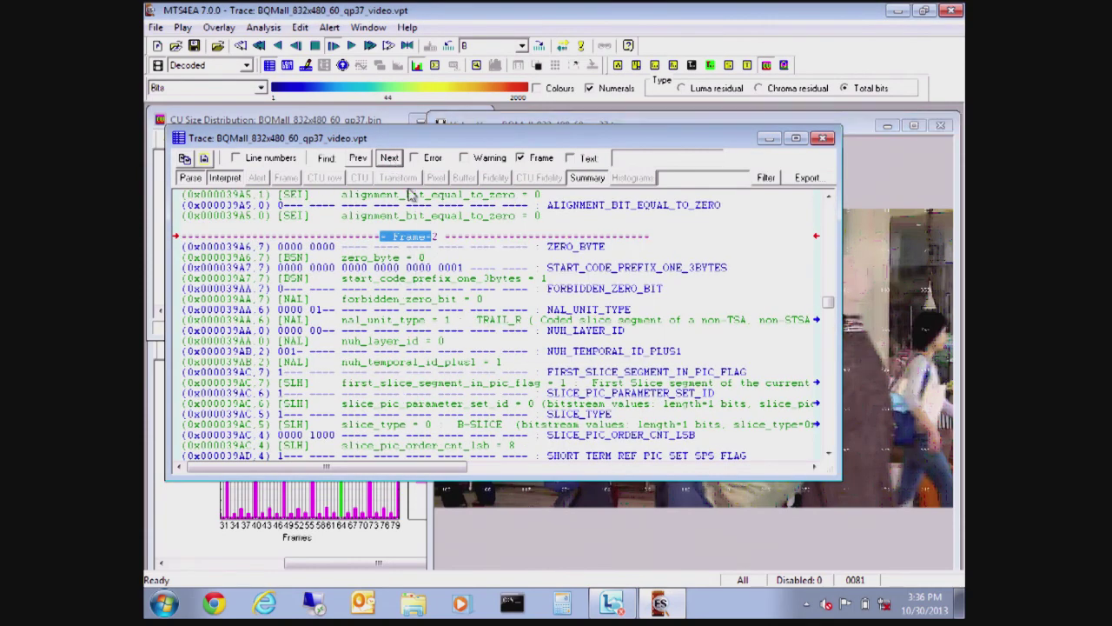
left_click(391, 159)
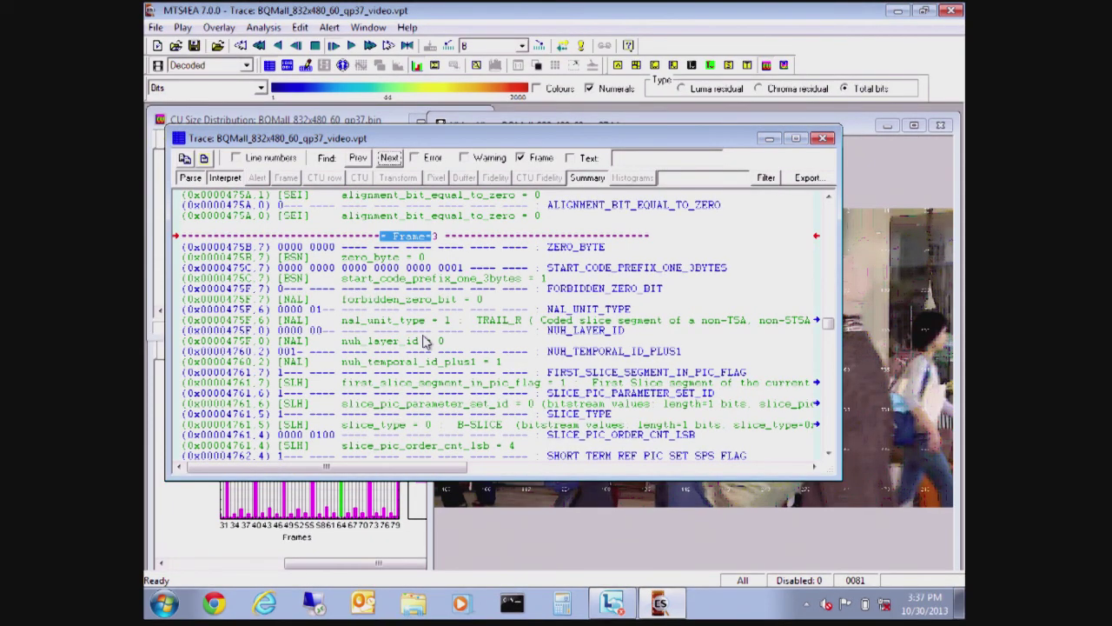
key("ctrl+shift+t")
left_click(264, 27)
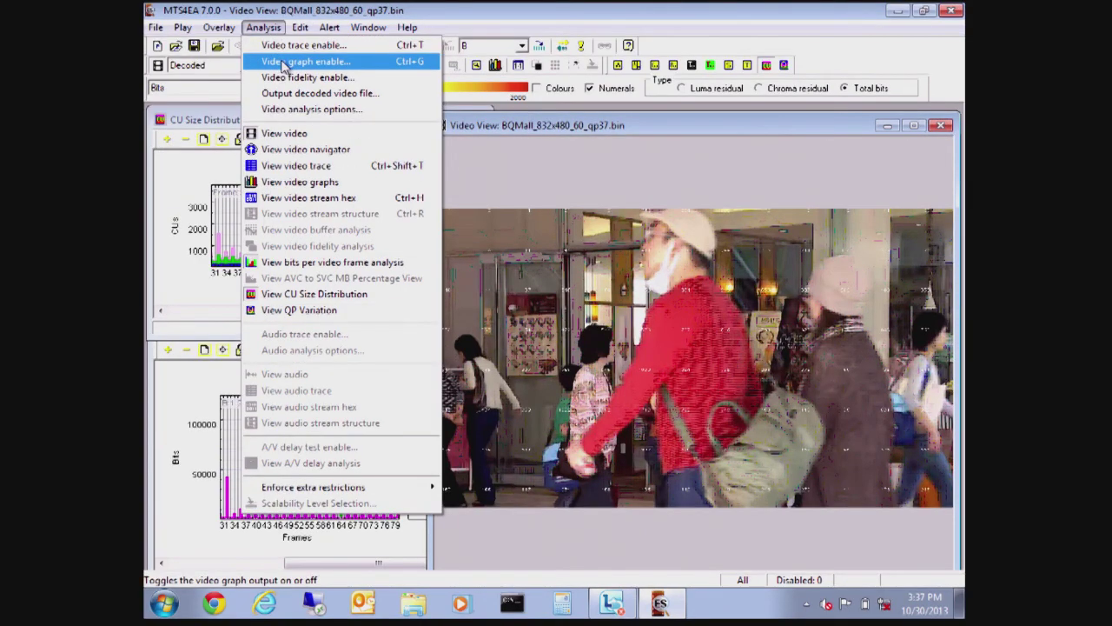
Review the video graph enable options without changes, then open the stream's video graphs workbook in Excel
left_click(282, 62)
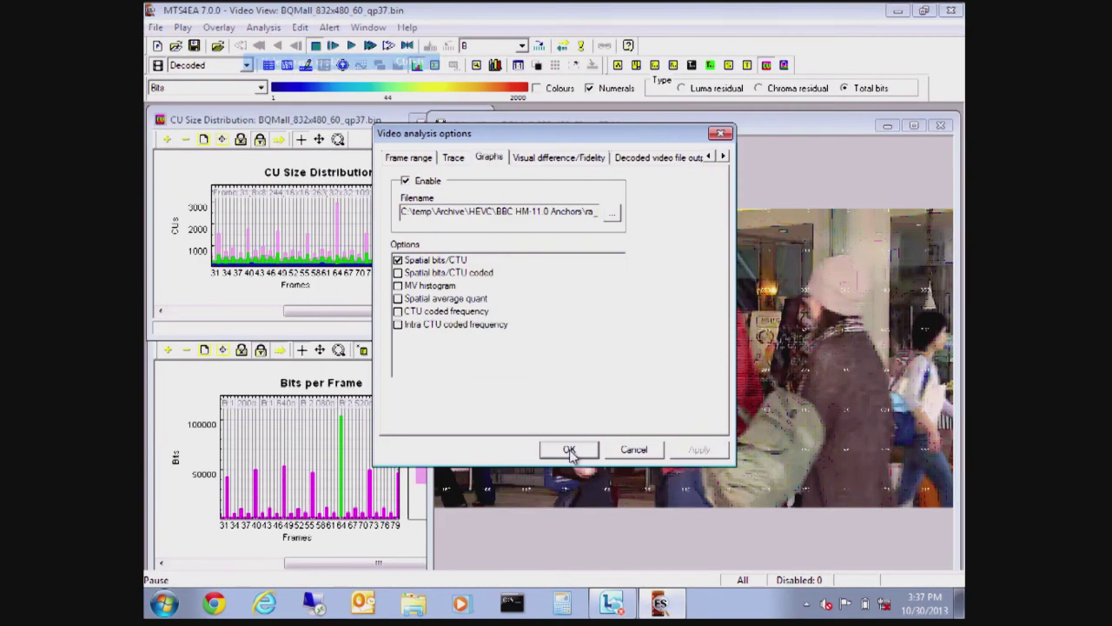
left_click(640, 449)
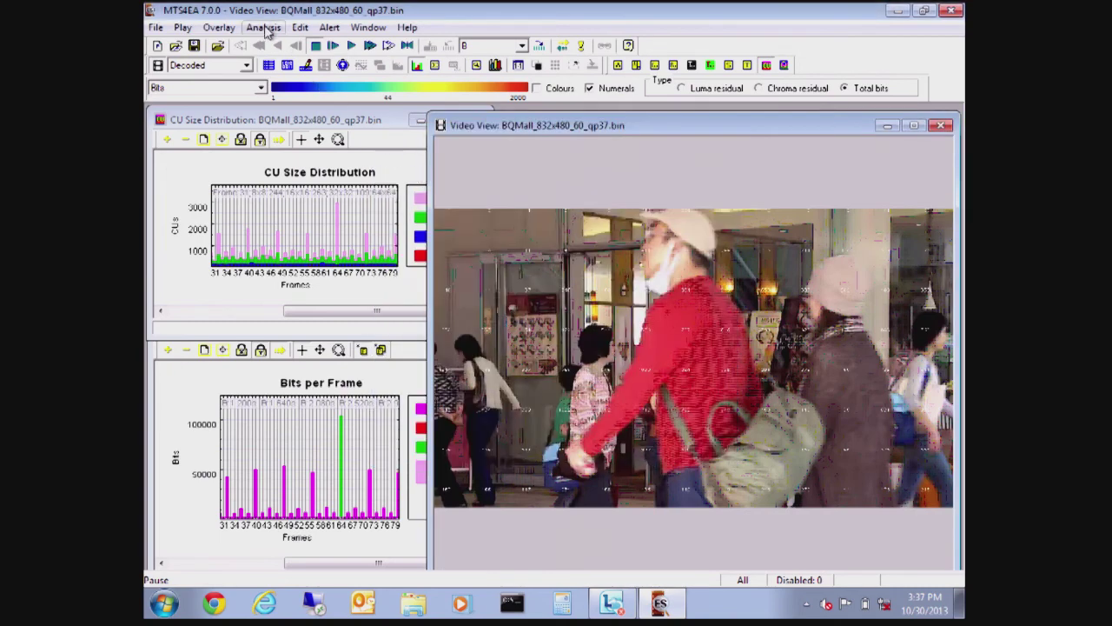
left_click(265, 28)
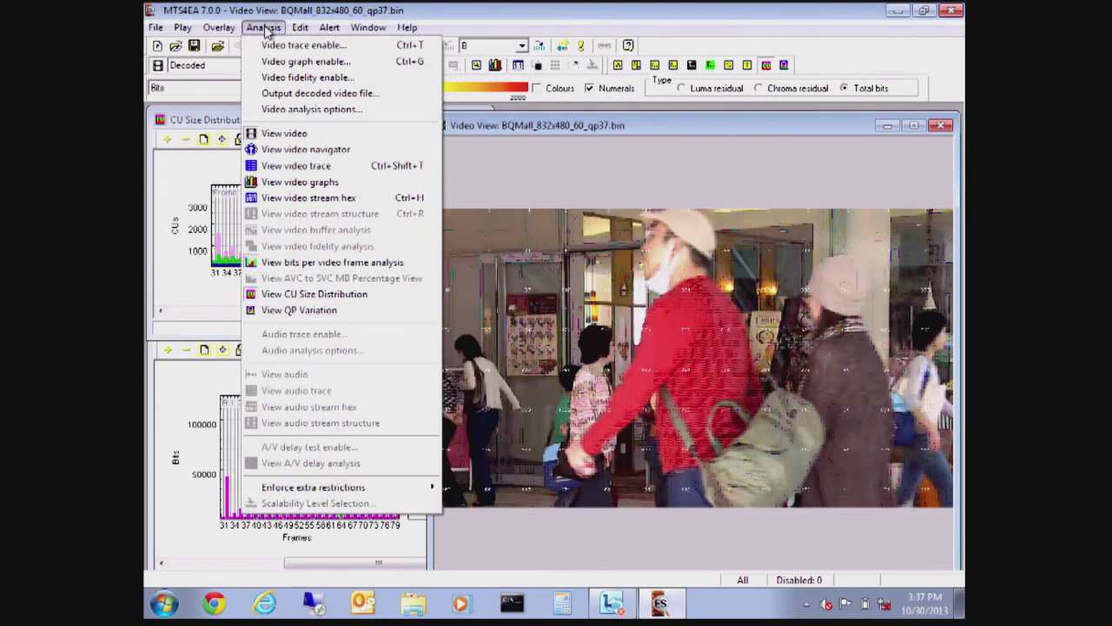
left_click(296, 182)
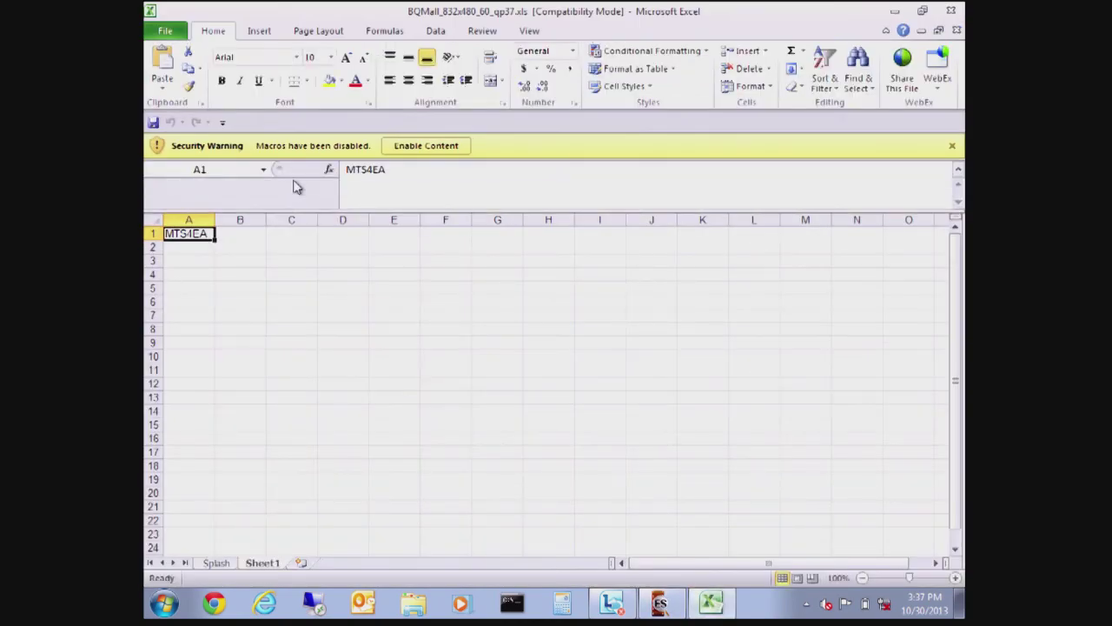
left_click(426, 146)
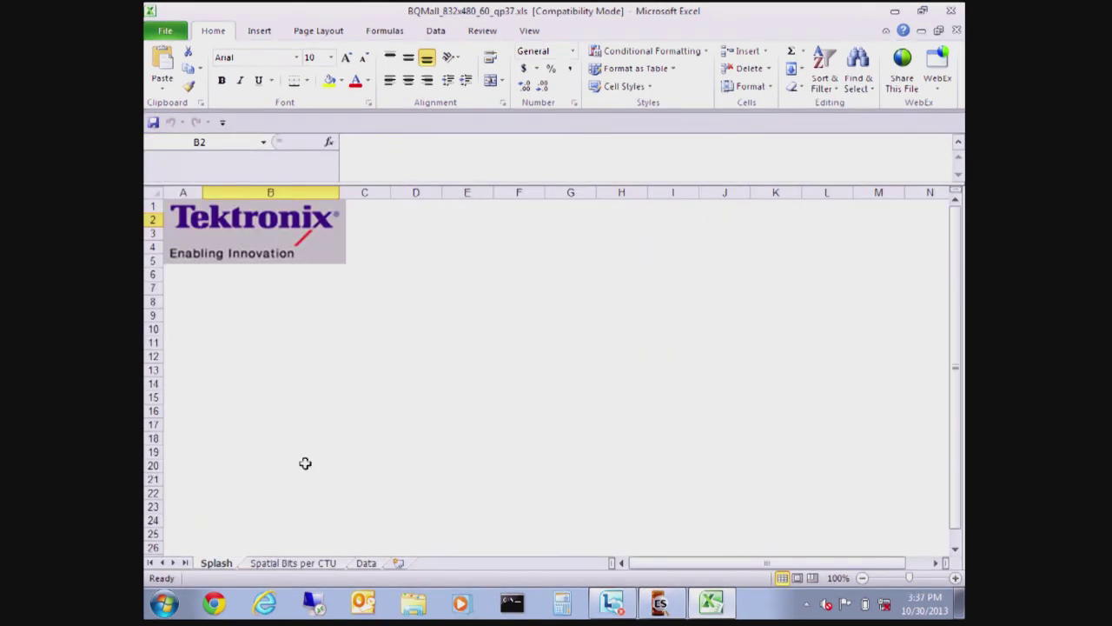
Switch to the Spatial Bits per CTU sheet and read bar values on its 3-D chart
left_click(307, 565)
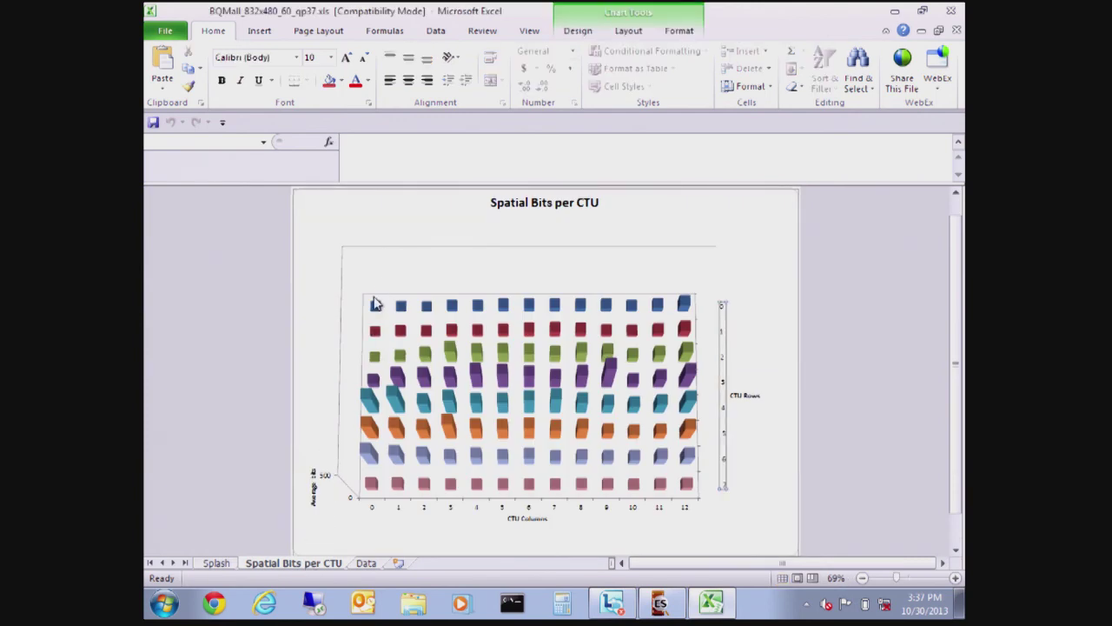
mouse_move(406, 312)
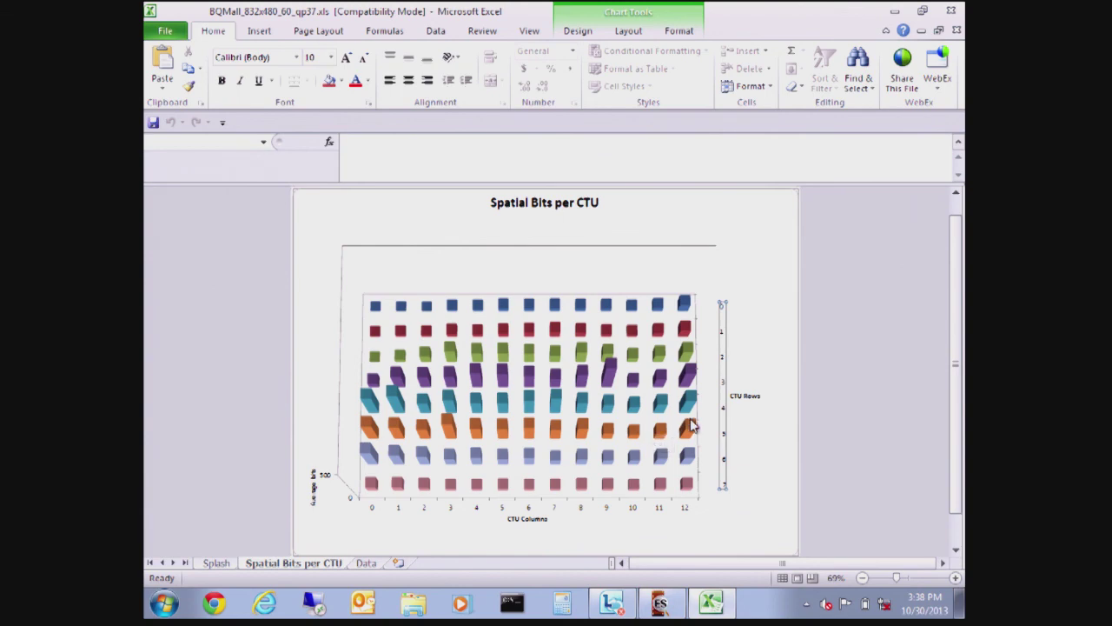
mouse_move(611, 366)
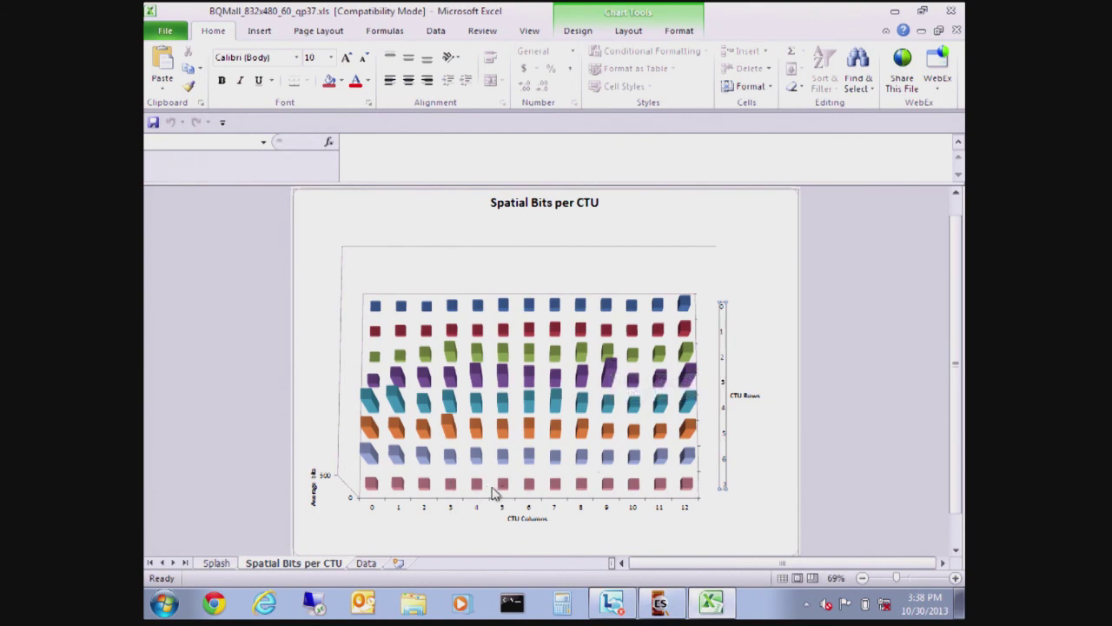
mouse_move(501, 493)
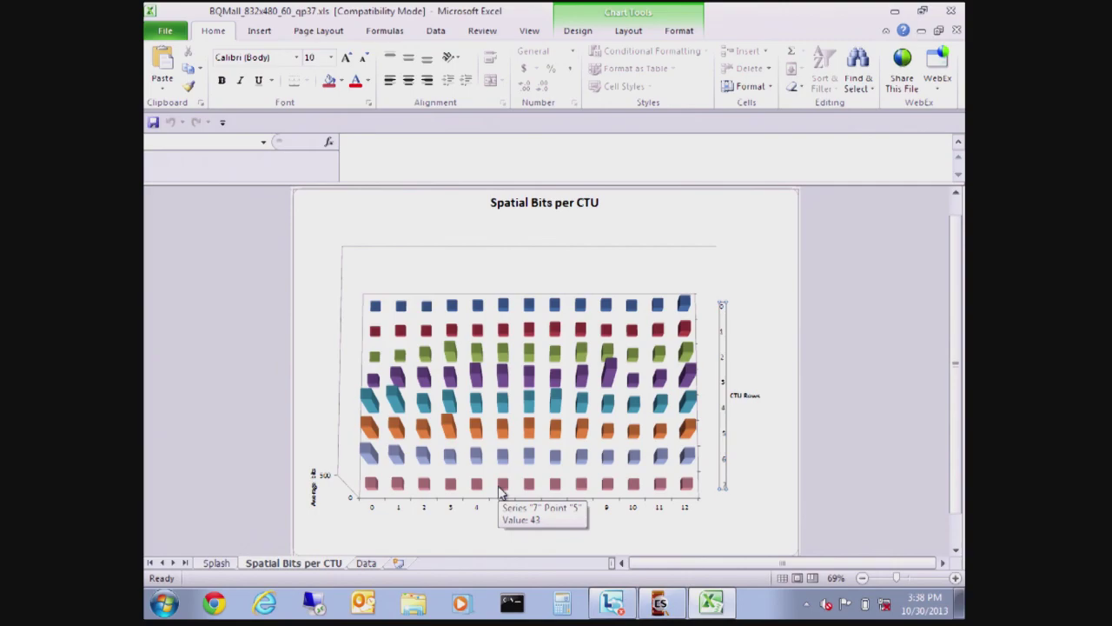